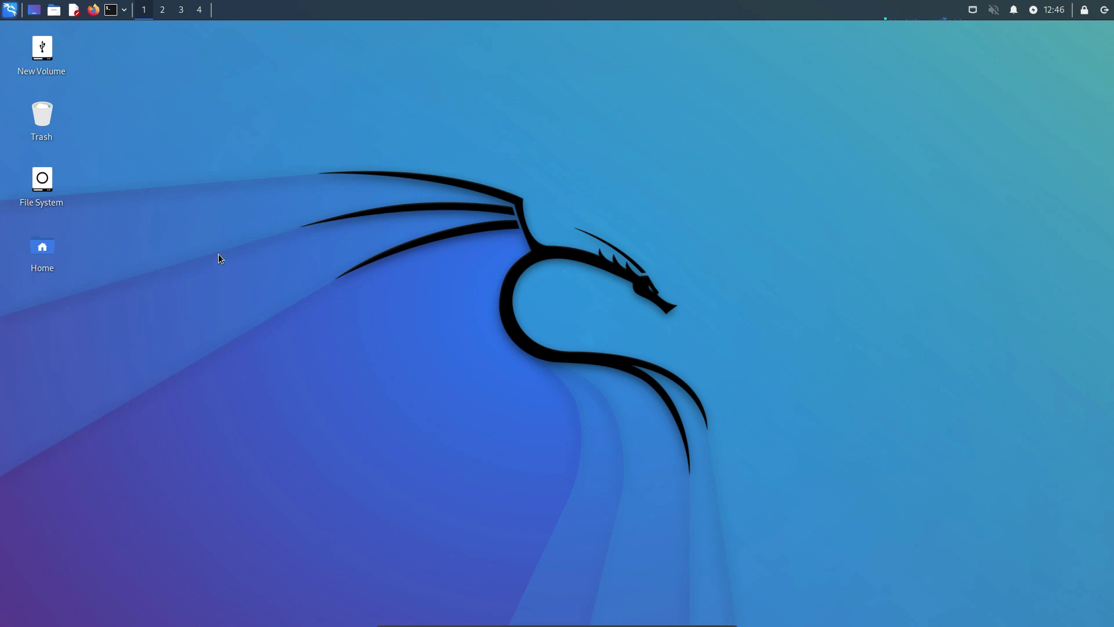
Check the contents of the New Volume USB drive, then close its window.
double_click(44, 56)
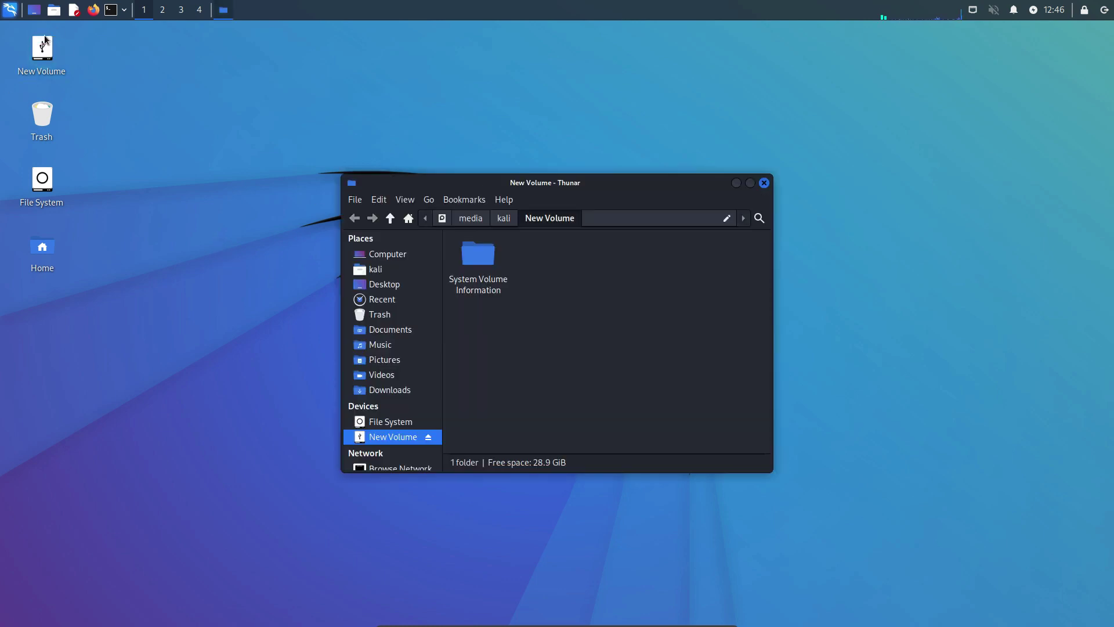
left_click(762, 182)
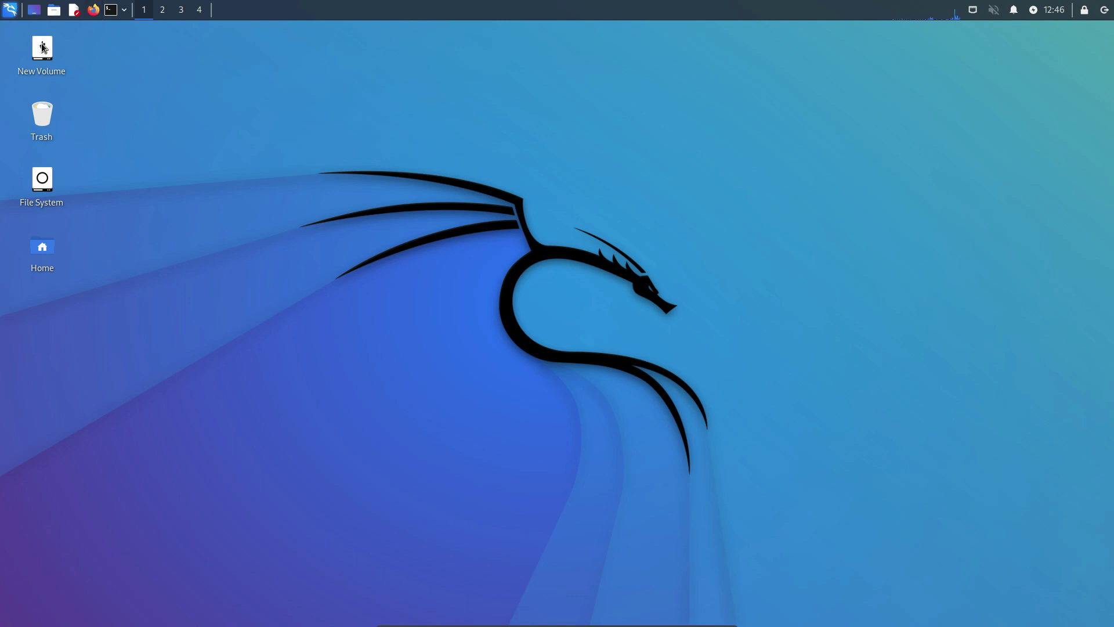
mouse_move(42, 48)
Launch Firefox, search for 'ventoy', and go to the ventoy.net Downloads page.
left_click(99, 9)
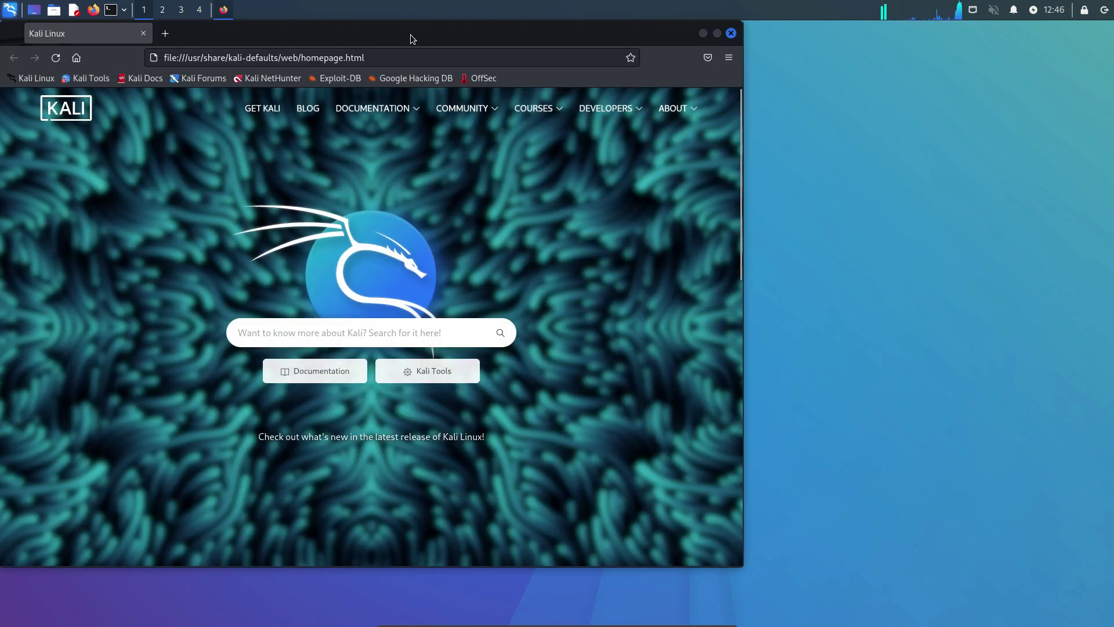
left_click_drag(410, 35, 649, 76)
left_click(619, 96)
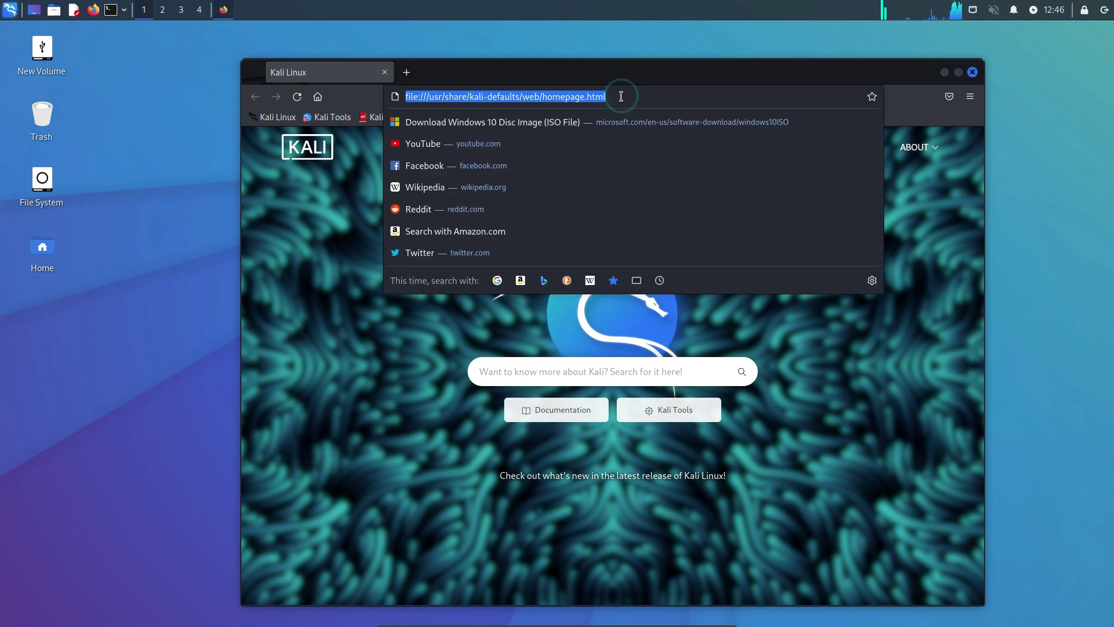
type("ventoy")
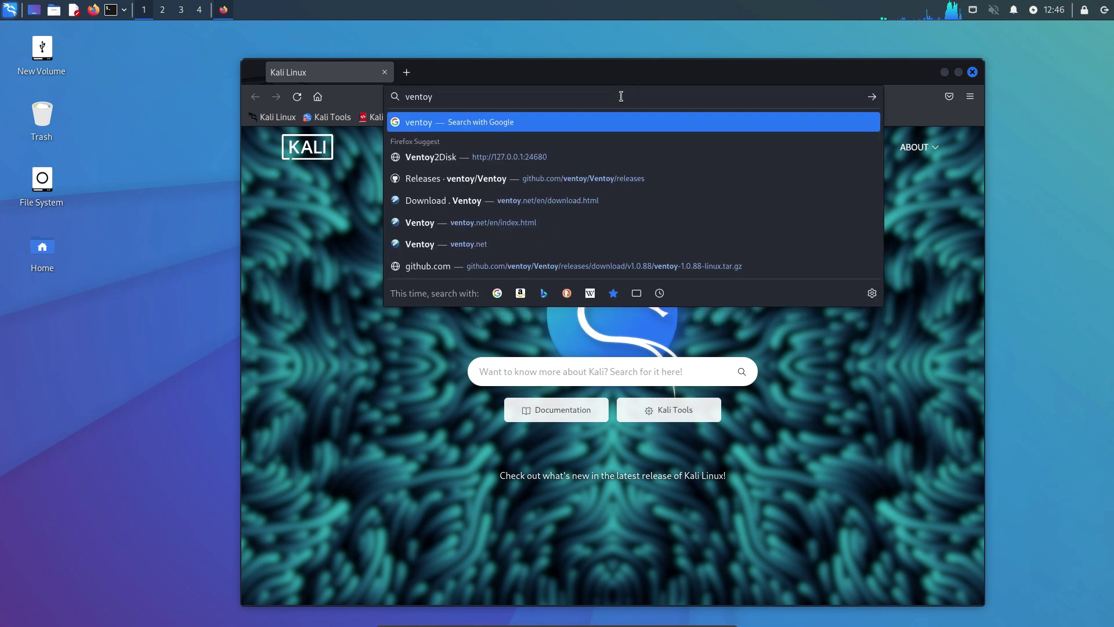
key("Return")
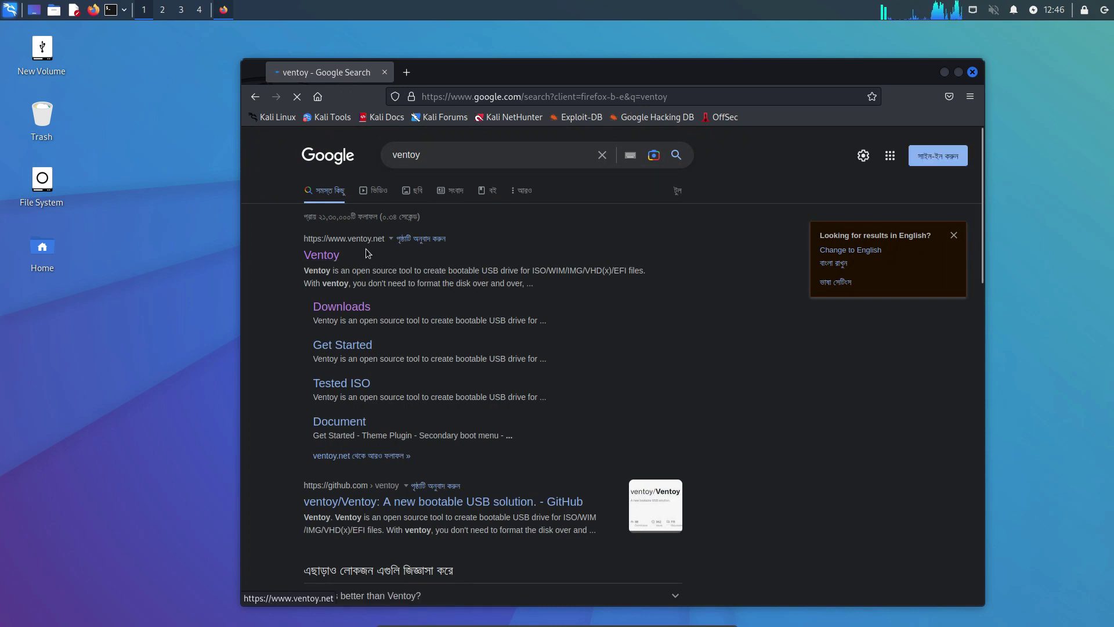
left_click(336, 259)
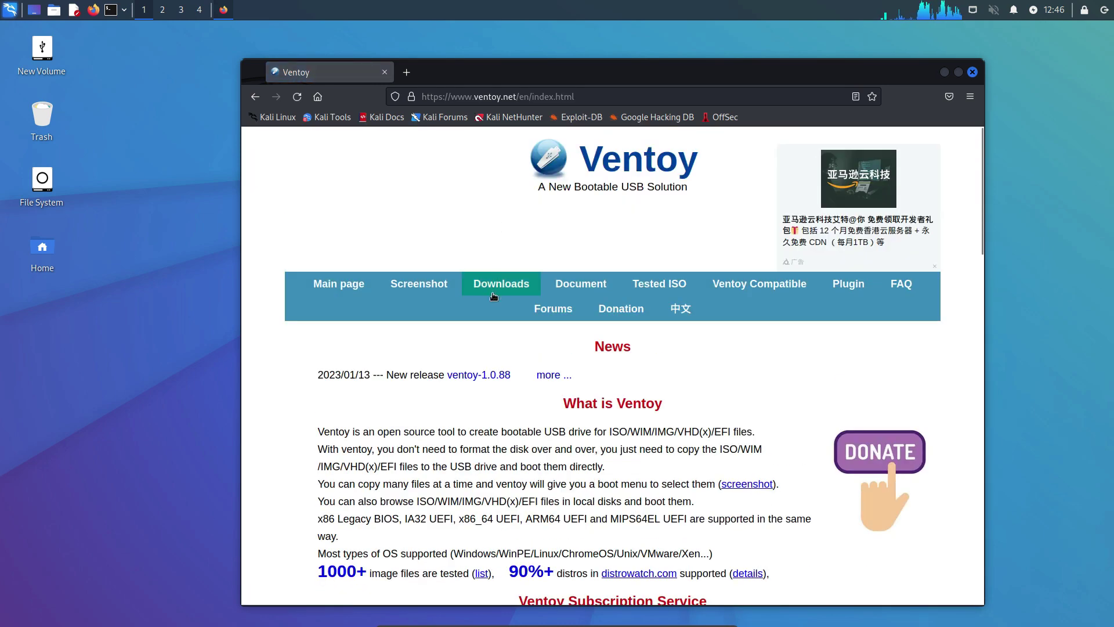
left_click(492, 293)
scroll(493, 291, "down", 3)
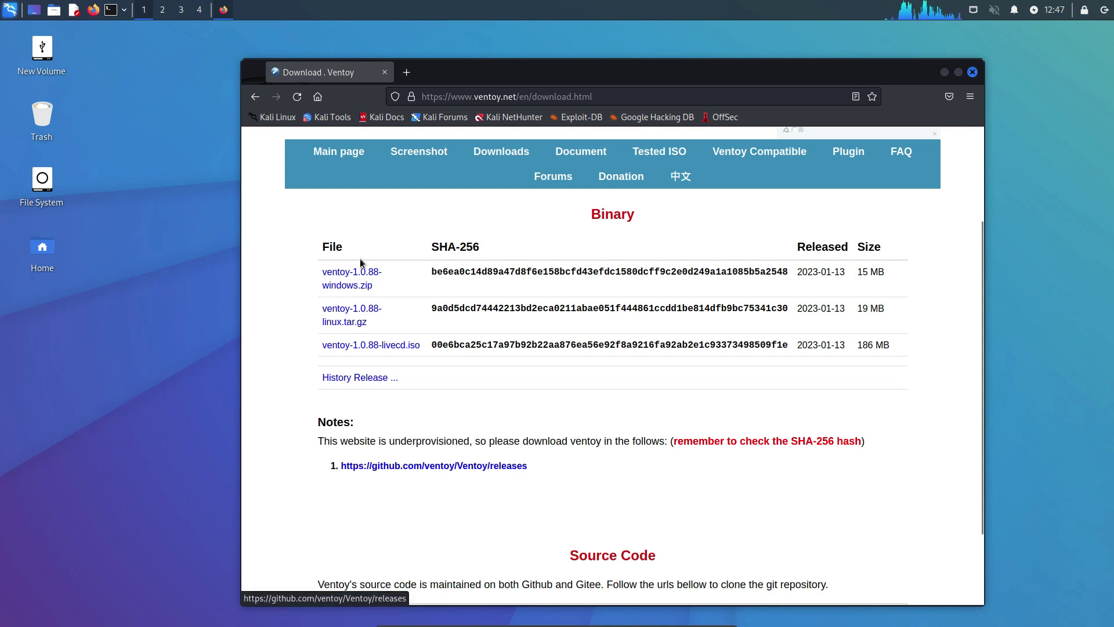
On the Ventoy GitHub releases page, download ventoy-1.0.88-linux.tar.gz from Assets.
left_click(345, 327)
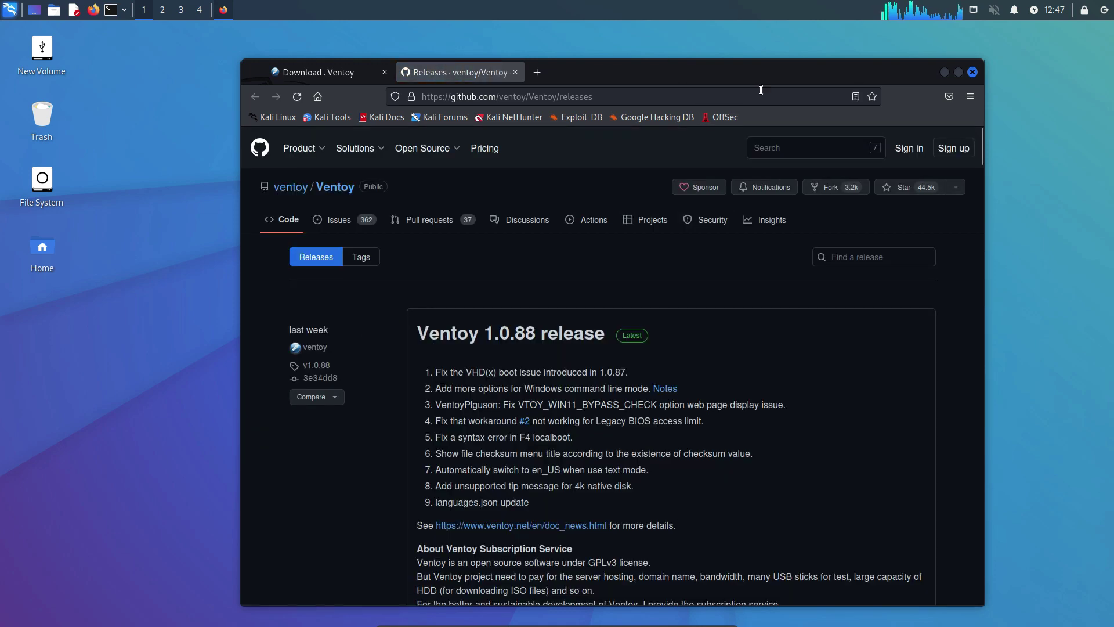
left_click_drag(767, 75, 763, 23)
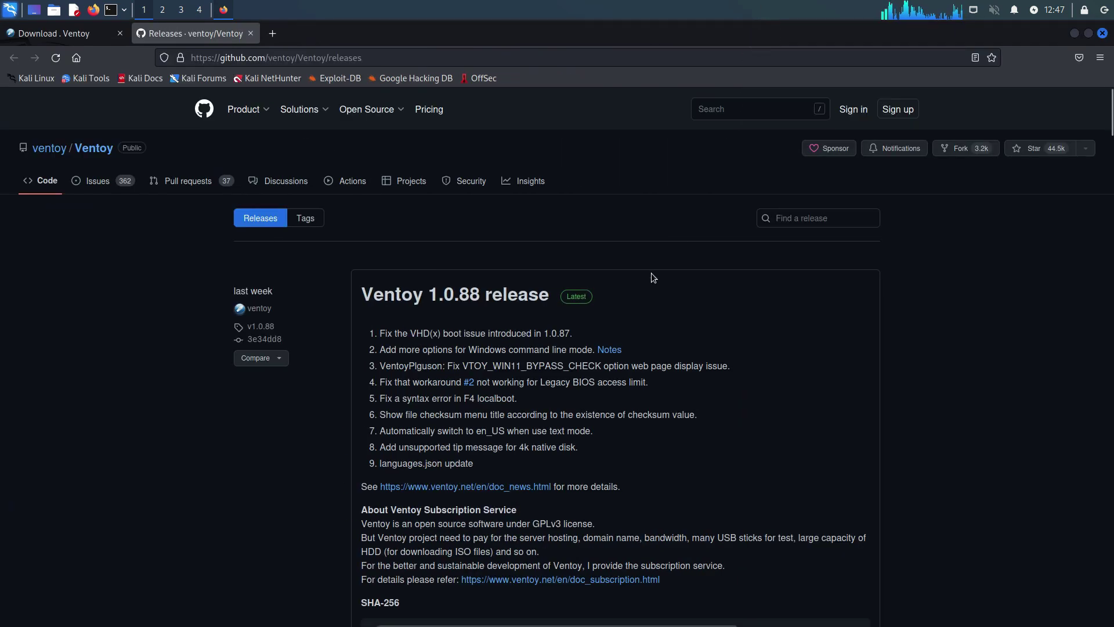
scroll(652, 276, "down", 2)
scroll(652, 277, "down", 5)
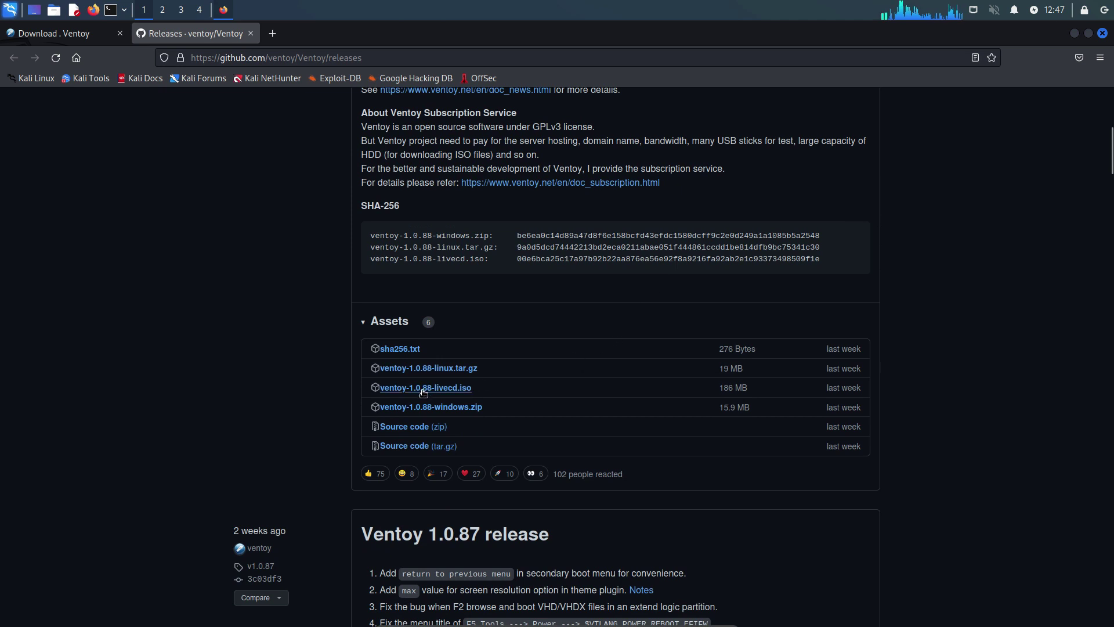
left_click(461, 372)
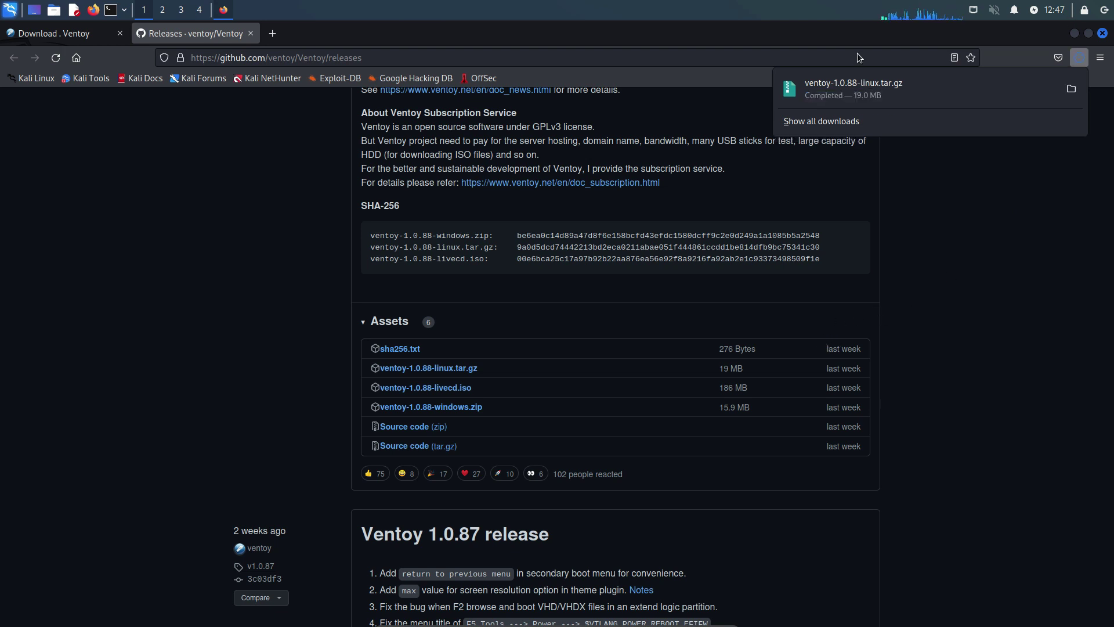
Reveal the downloaded archive in its folder and close Firefox.
left_click(1071, 88)
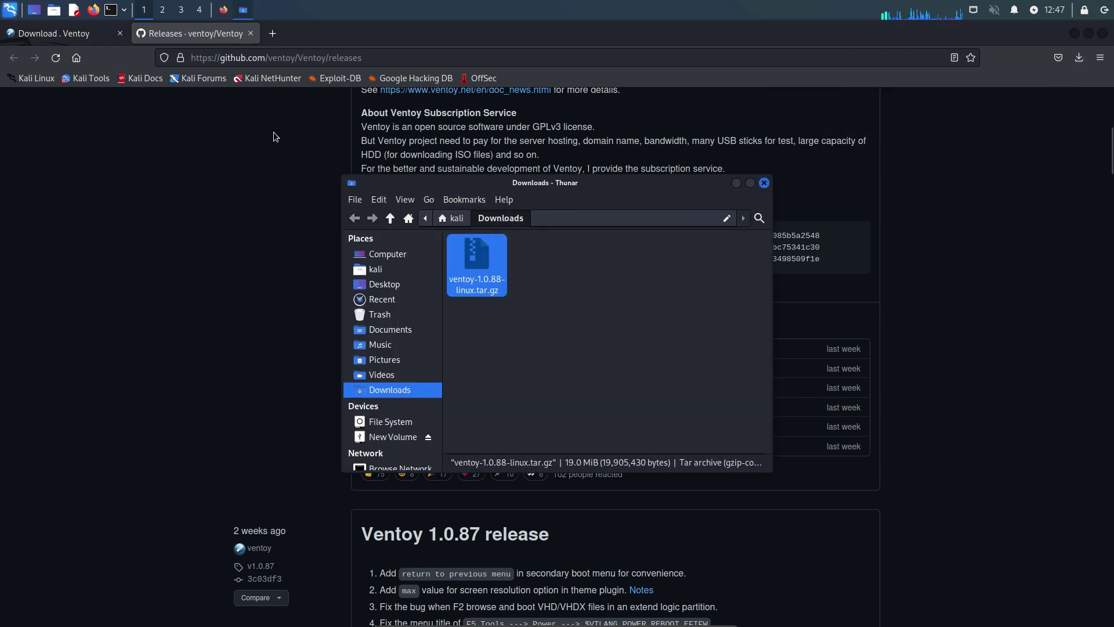
left_click(1101, 35)
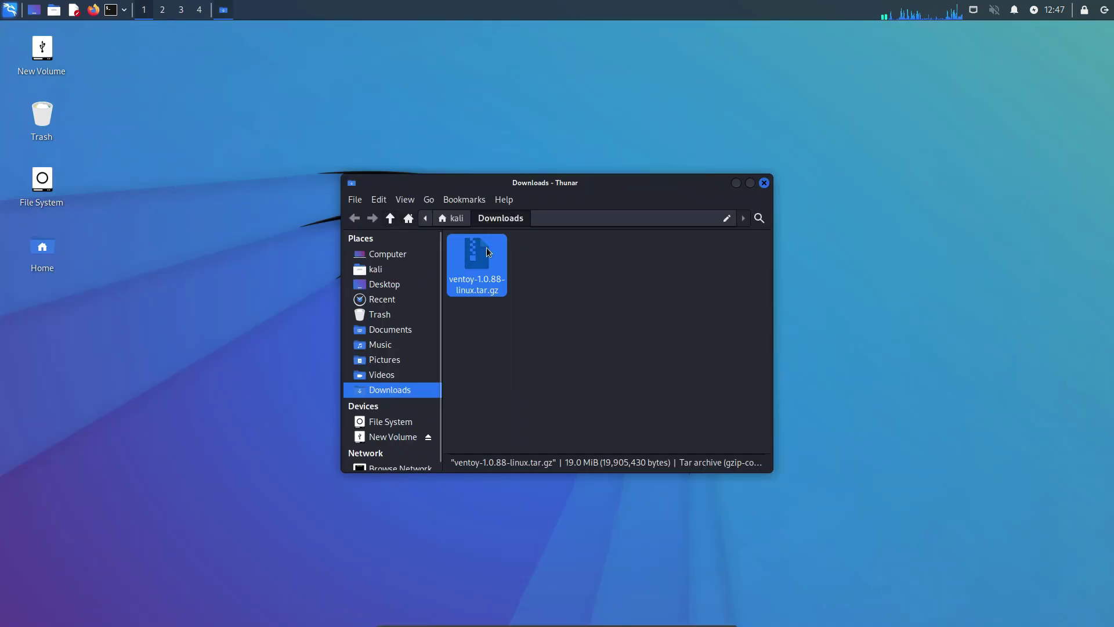
left_click(111, 16)
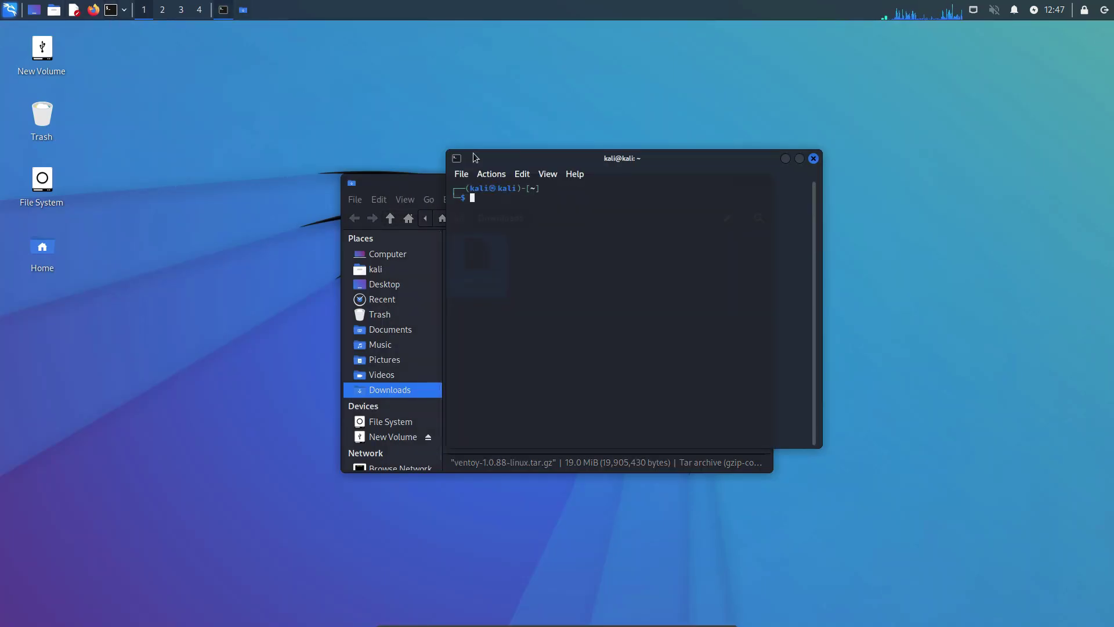
Run 'cd Downloads' and 'ls' to confirm ventoy-1.0.88-linux.tar.gz is there.
left_click(548, 215)
type("cd Down")
key("Tab")
key("Return")
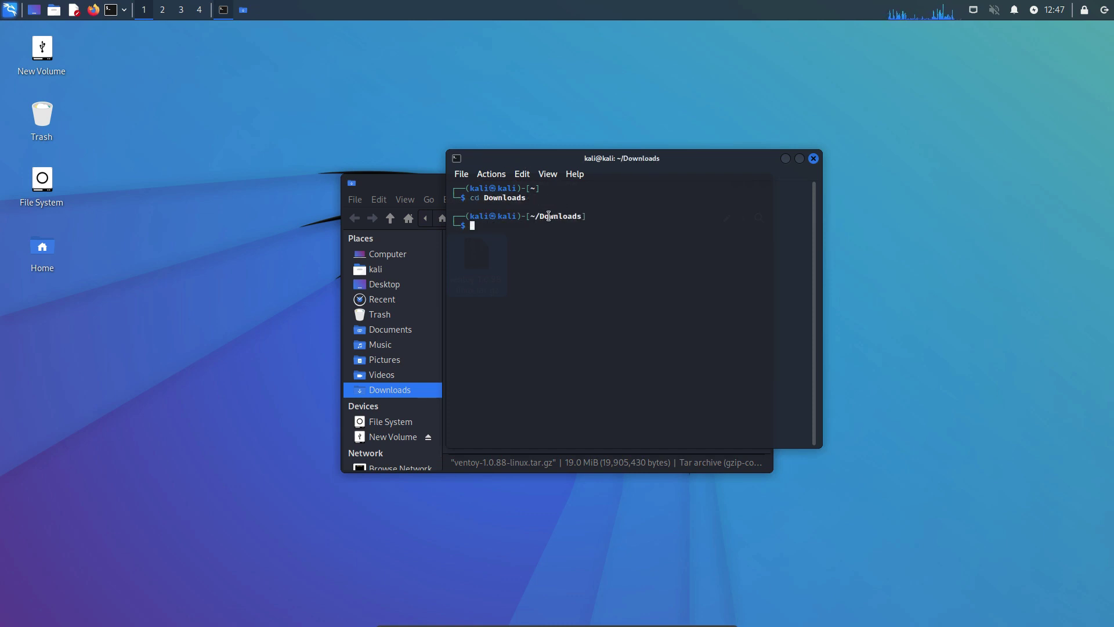
type("ls")
key("Return")
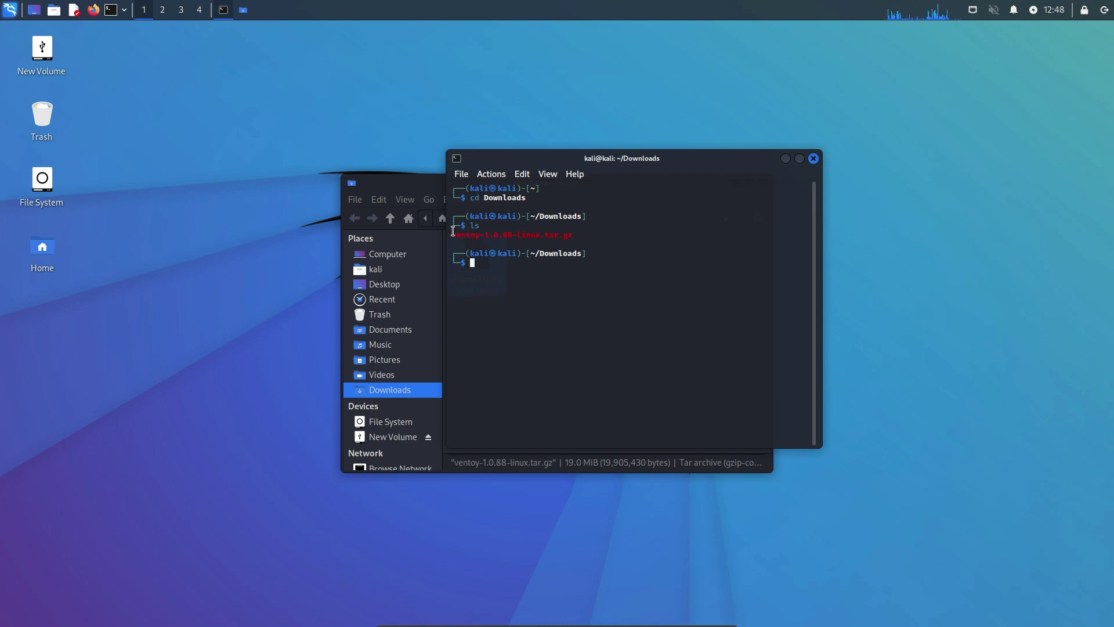
left_click_drag(452, 235, 582, 236)
left_click(582, 236)
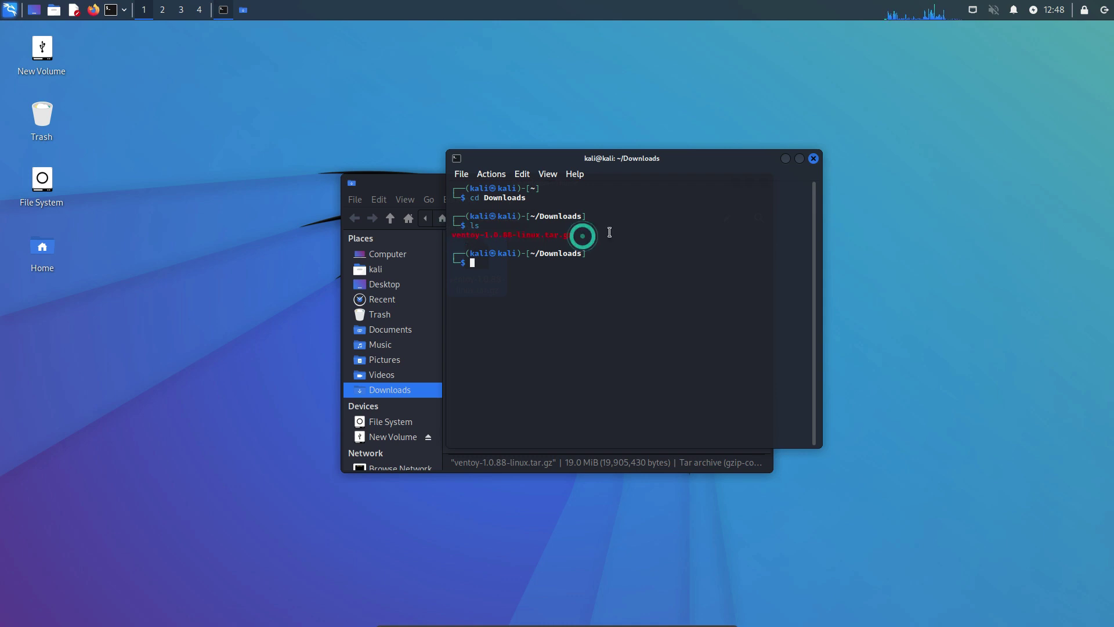
Close the terminal, Extract Here the archive, and open the resulting ventoy-1.0.88 folder.
left_click(813, 158)
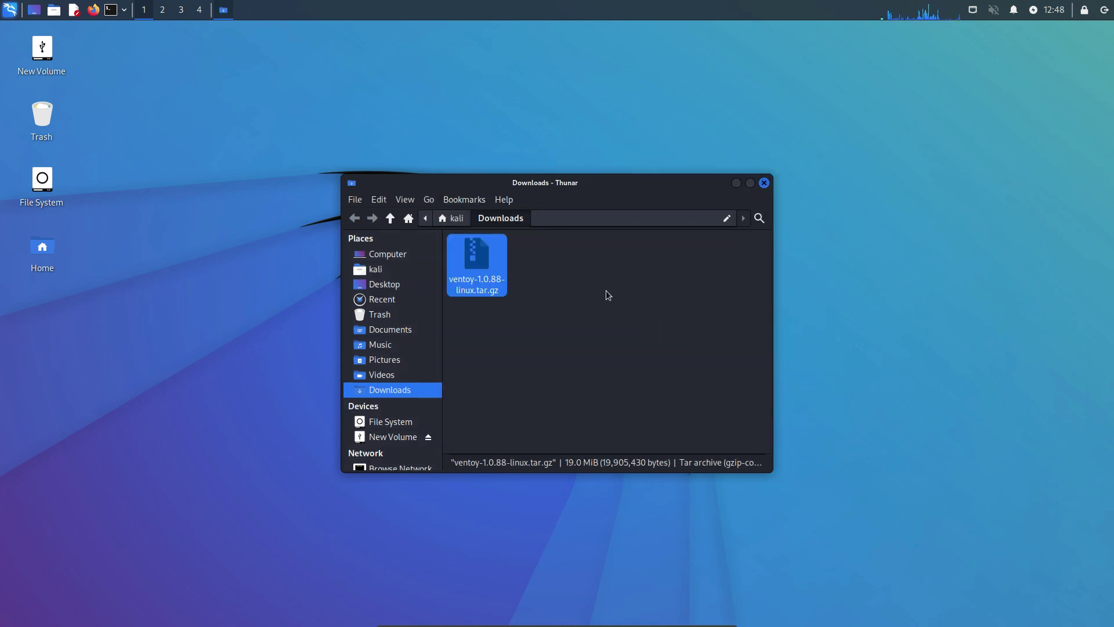
right_click(487, 267)
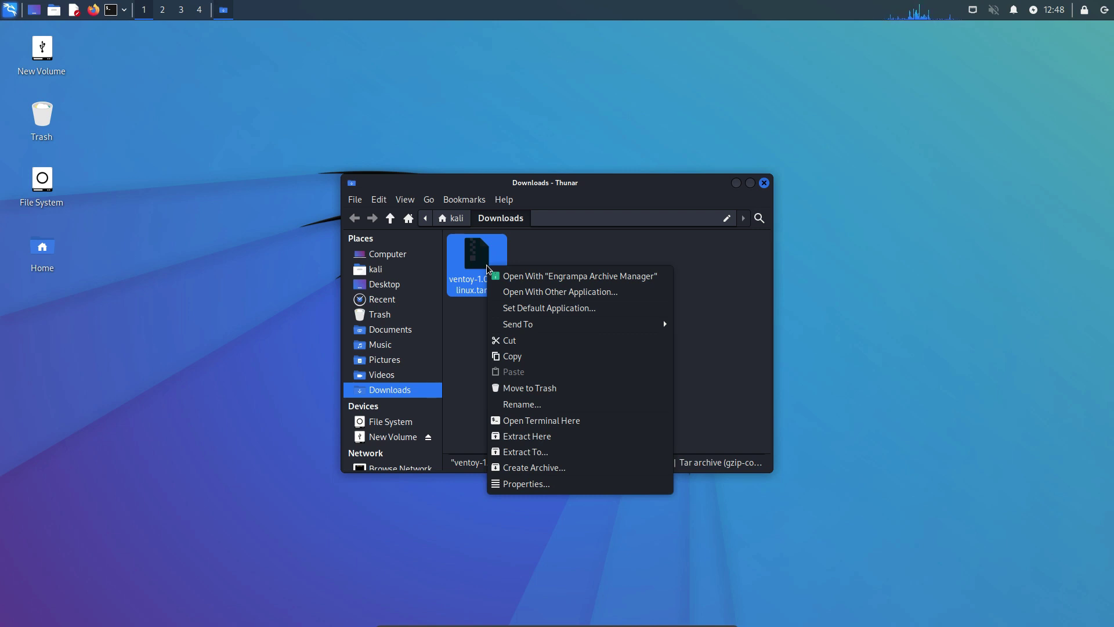
left_click(530, 440)
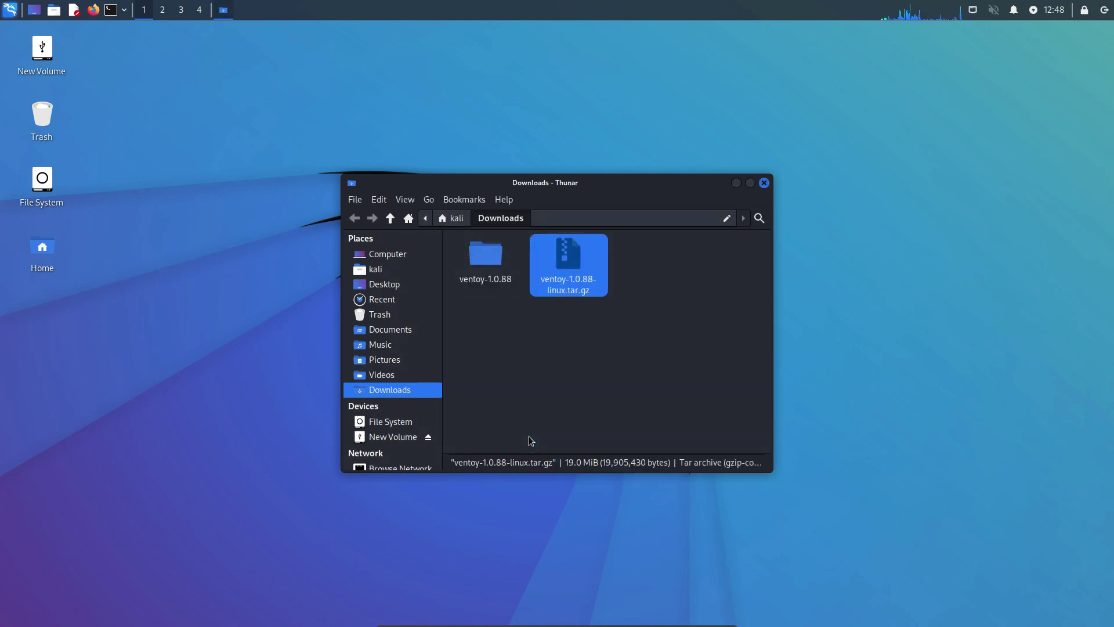
double_click(482, 256)
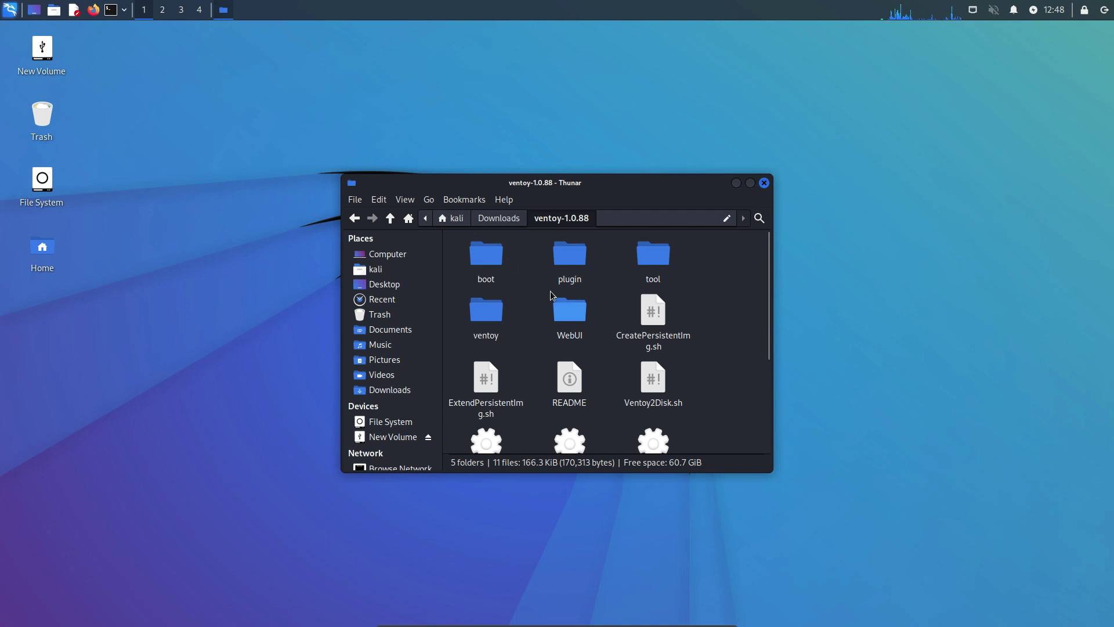
scroll(551, 295, "down", 5)
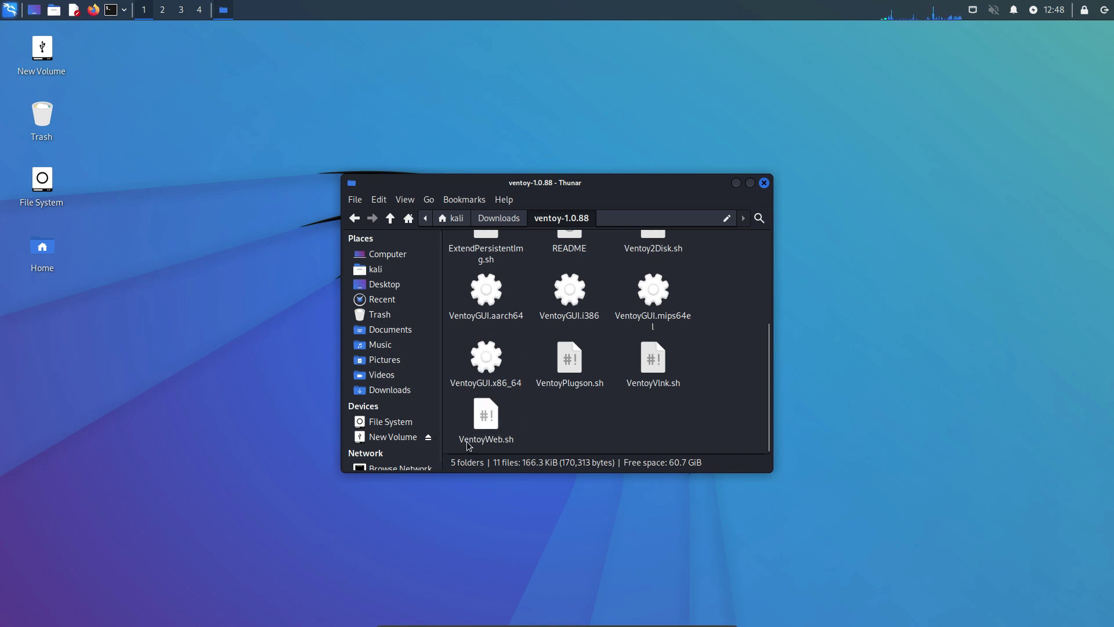
Open a terminal in the ventoy-1.0.88 folder and a second one in home.
right_click(562, 418)
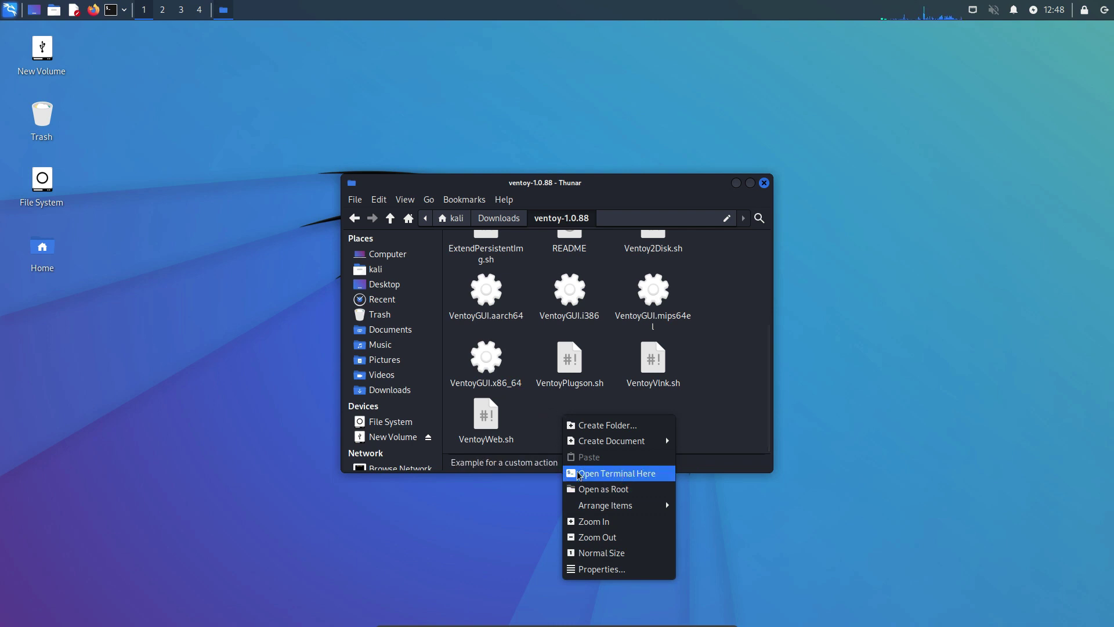
left_click(613, 476)
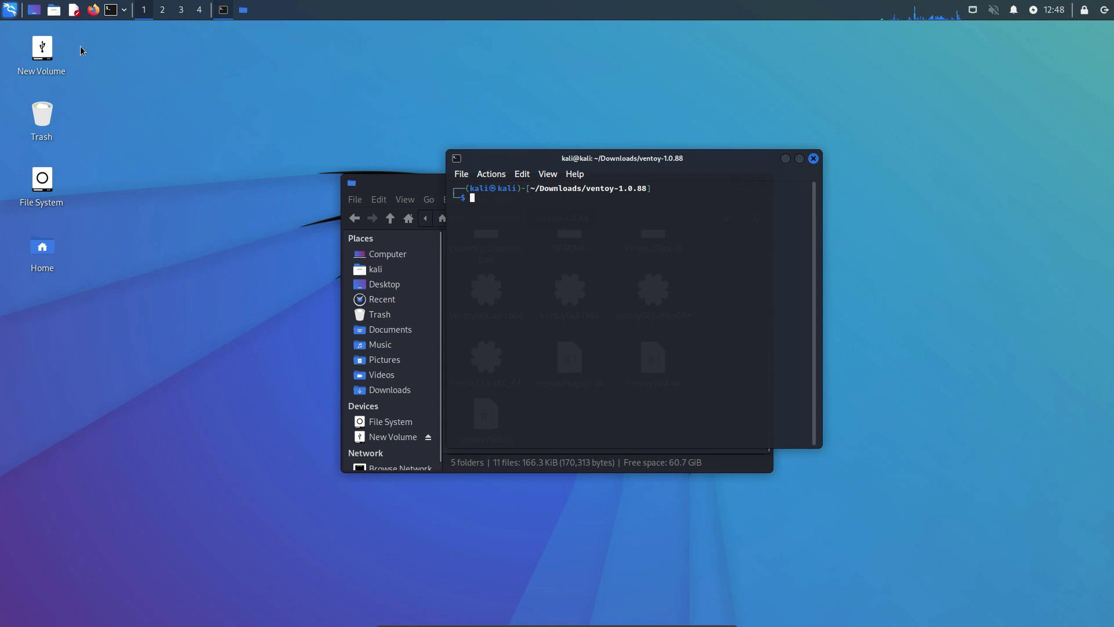
left_click(110, 10)
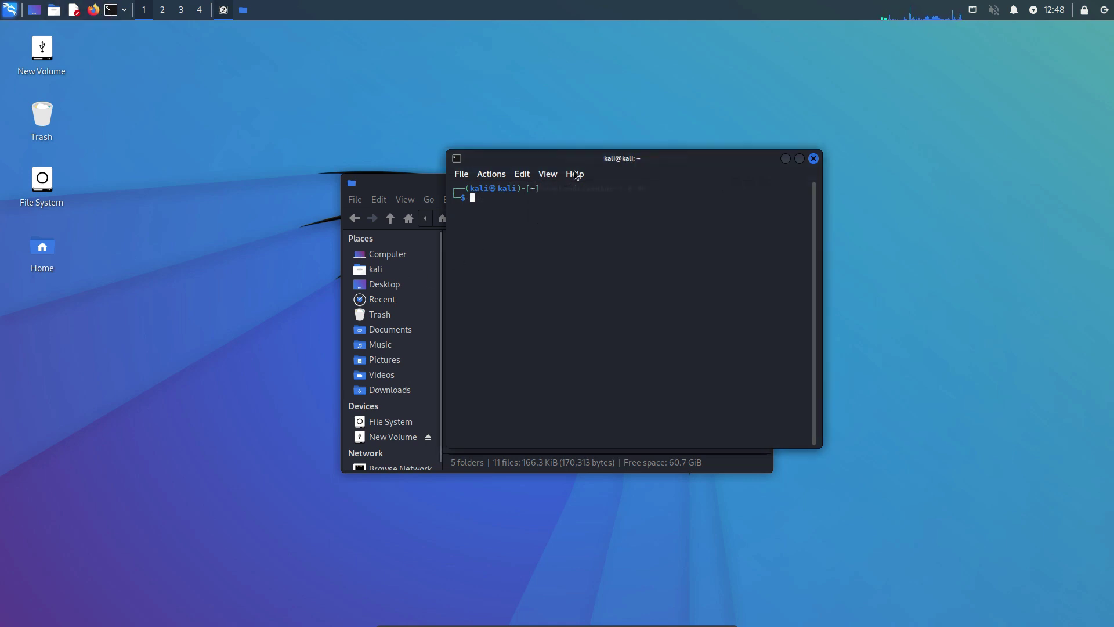
left_click_drag(580, 163, 401, 252)
left_click(396, 306)
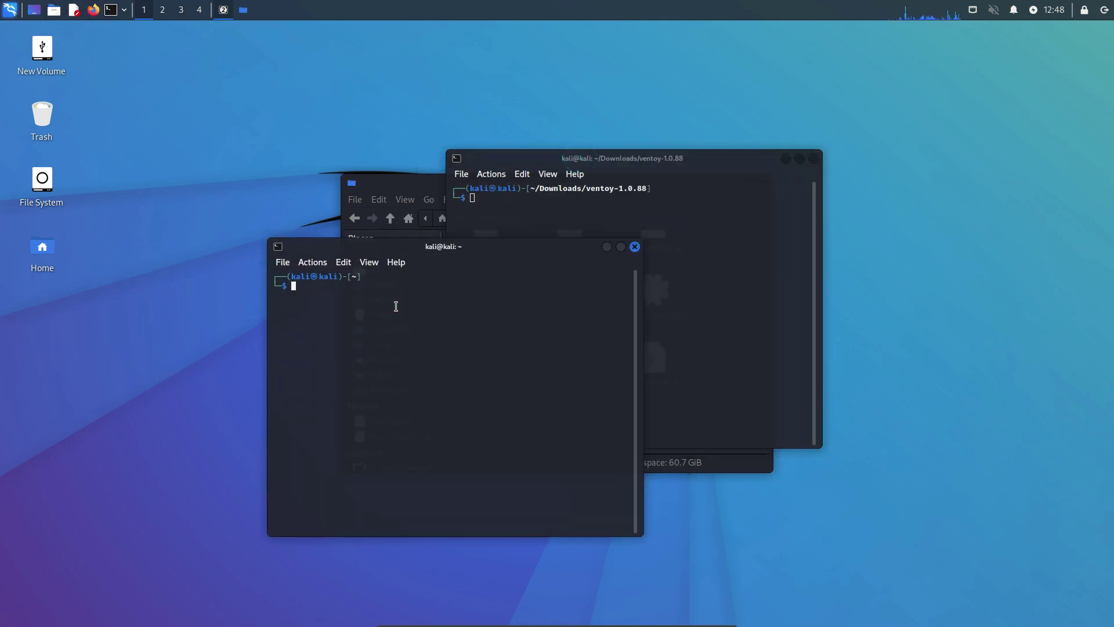
In the home terminal, cd into Downloads and then ventoy-1.0.88.
type("cd Do")
key("Tab")
type("w")
key("Tab")
key("Return")
type("cd ven")
key("Tab")
key("Return")
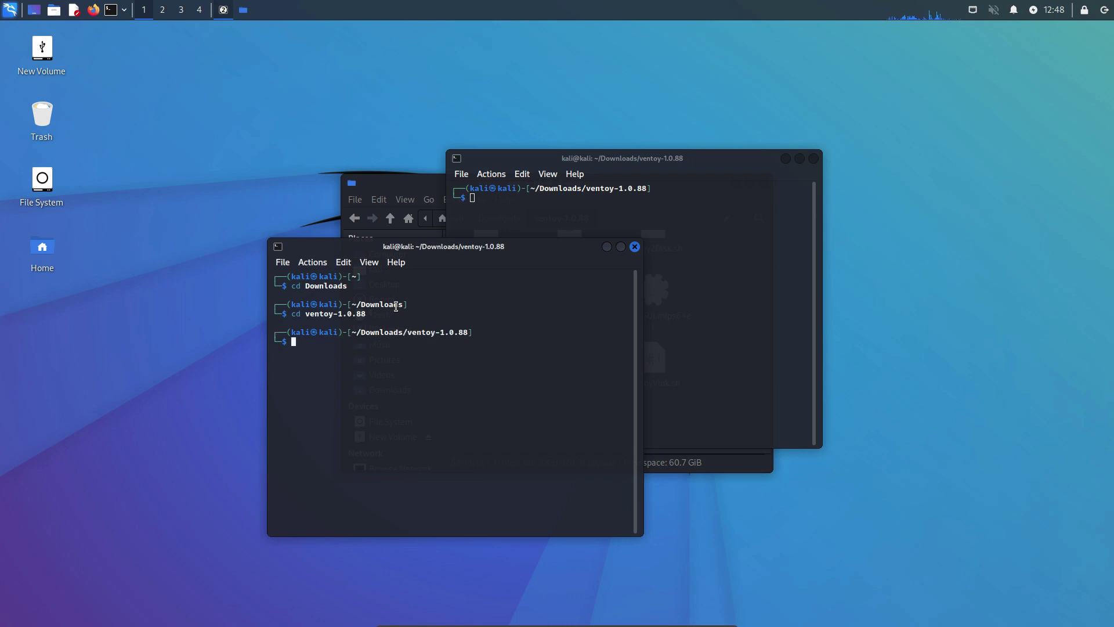
Close the duplicate terminal and run ./VentoyWeb.sh, which demands root.
left_click(634, 246)
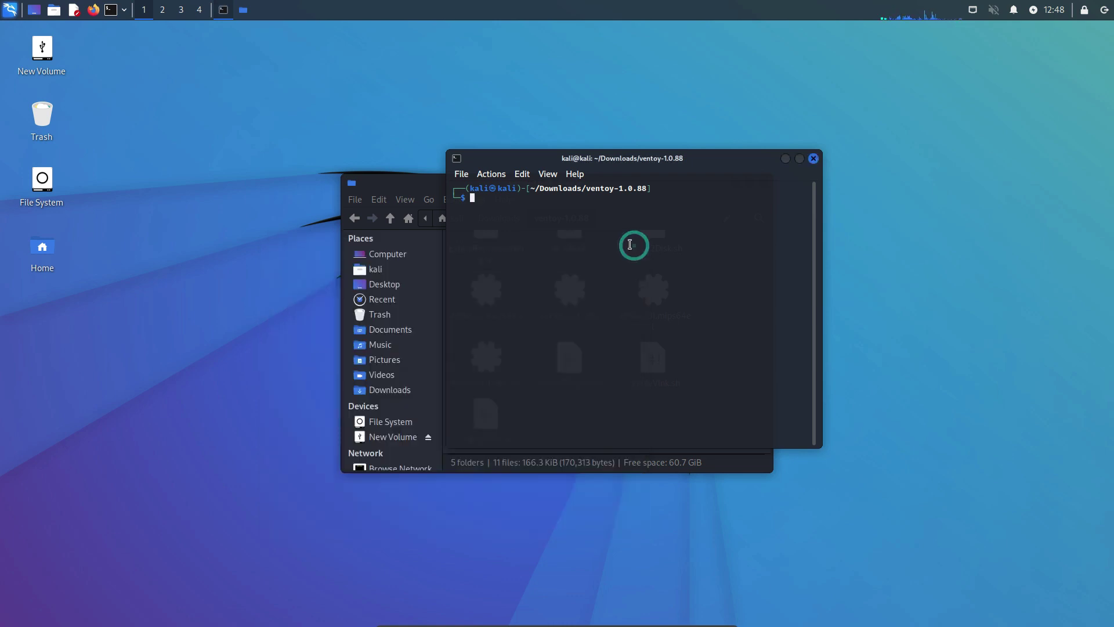
left_click_drag(551, 165, 659, 155)
left_click(645, 231)
type("./")
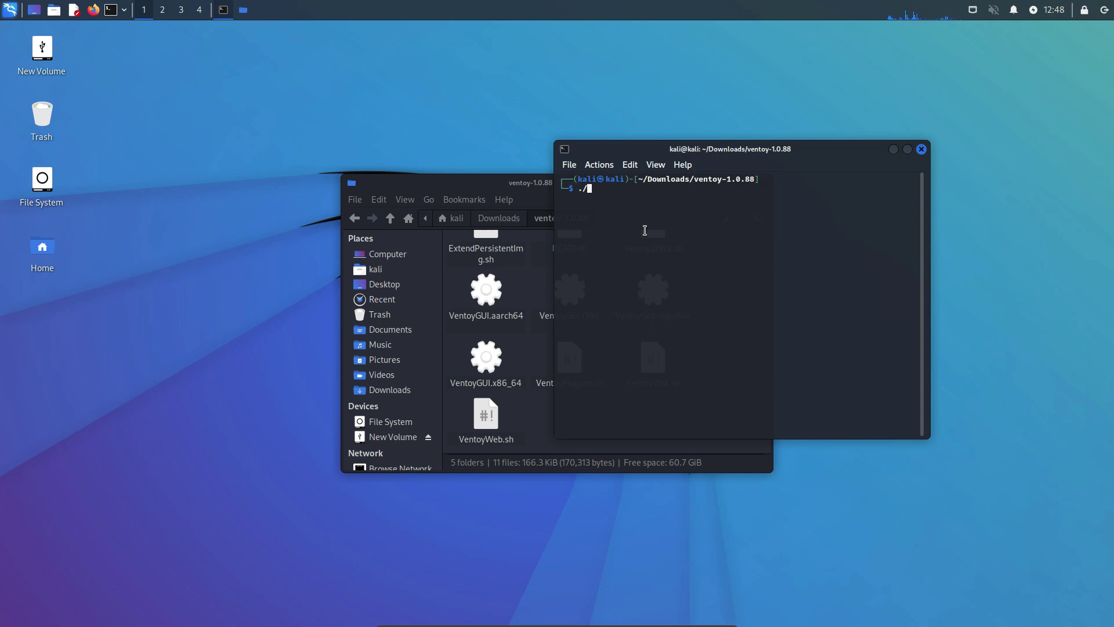
type("Ventoy")
key("Tab")
type("w")
key("Tab")
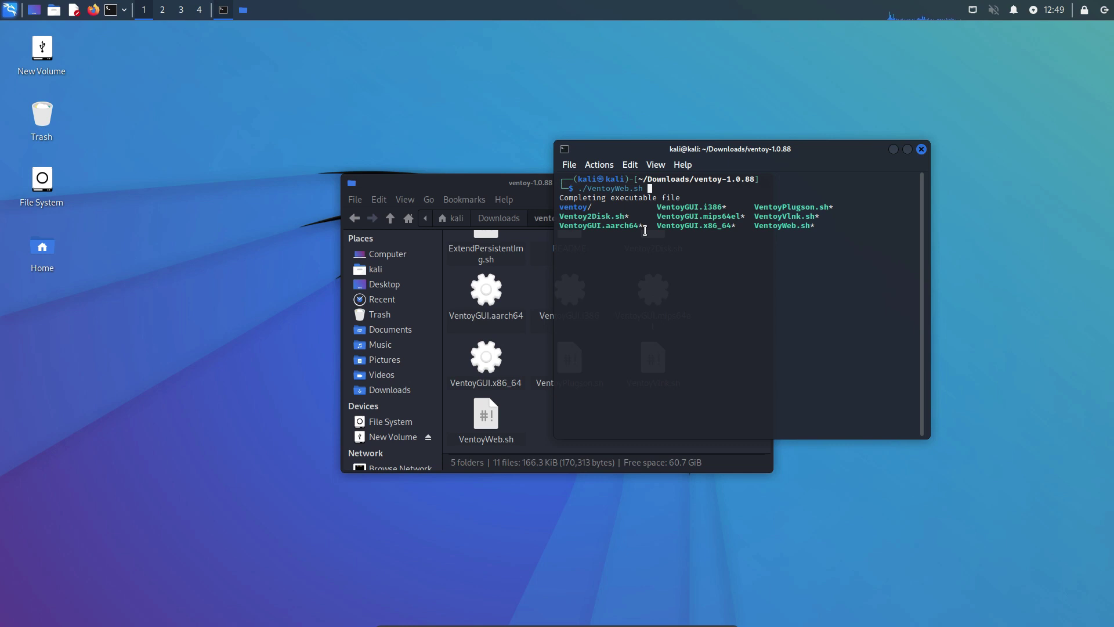
key("Return")
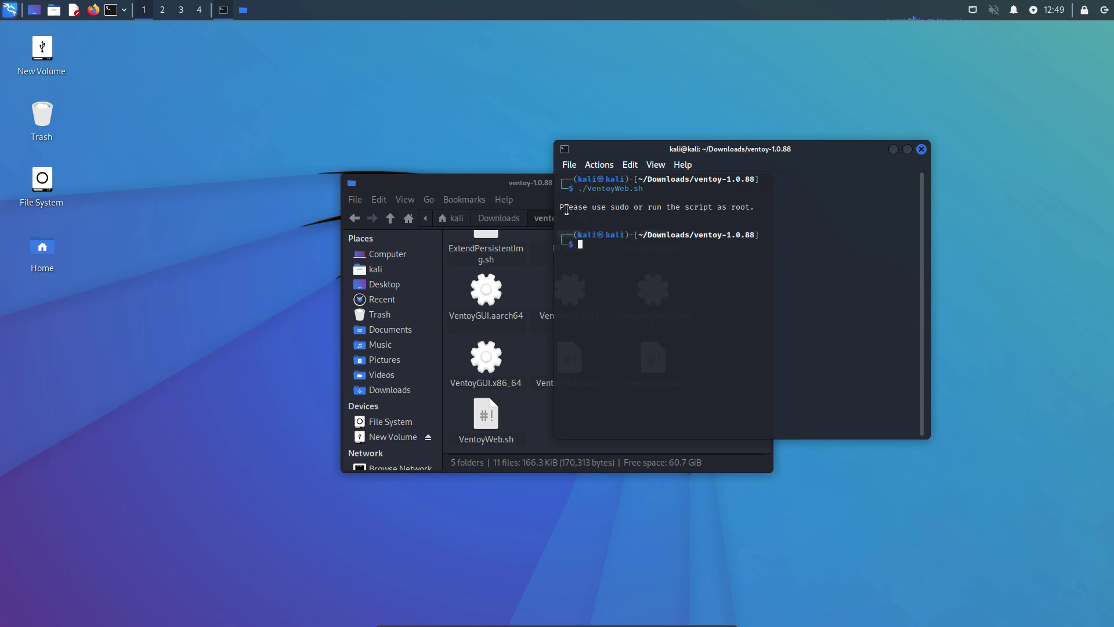
Rerun it as 'sudo ./VentoyWeb.sh' with the account password and select the 127.0.0.1:24680 address.
left_click_drag(566, 209, 790, 208)
left_click(758, 211)
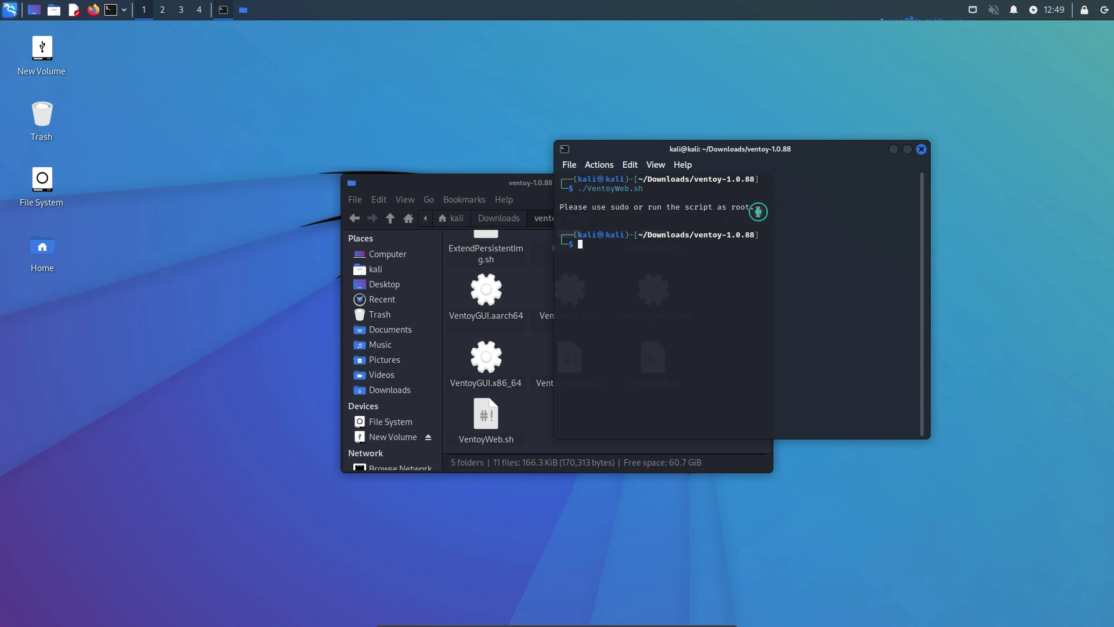
left_click(672, 258)
key("Up")
key("Left")
key("Left")
key("Left")
key("Left")
key("Left")
key("Left")
key("Left")
key("Left")
key("Left")
key("Left")
key("Left")
key("Left")
key("Left")
key("Left")
type("sudo")
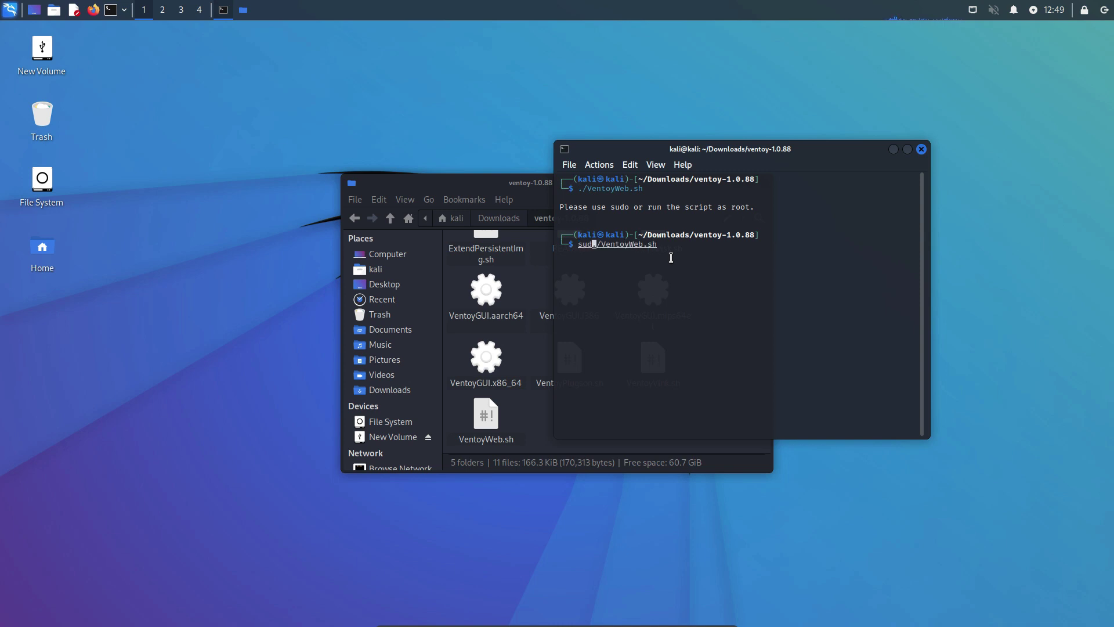
key("Return")
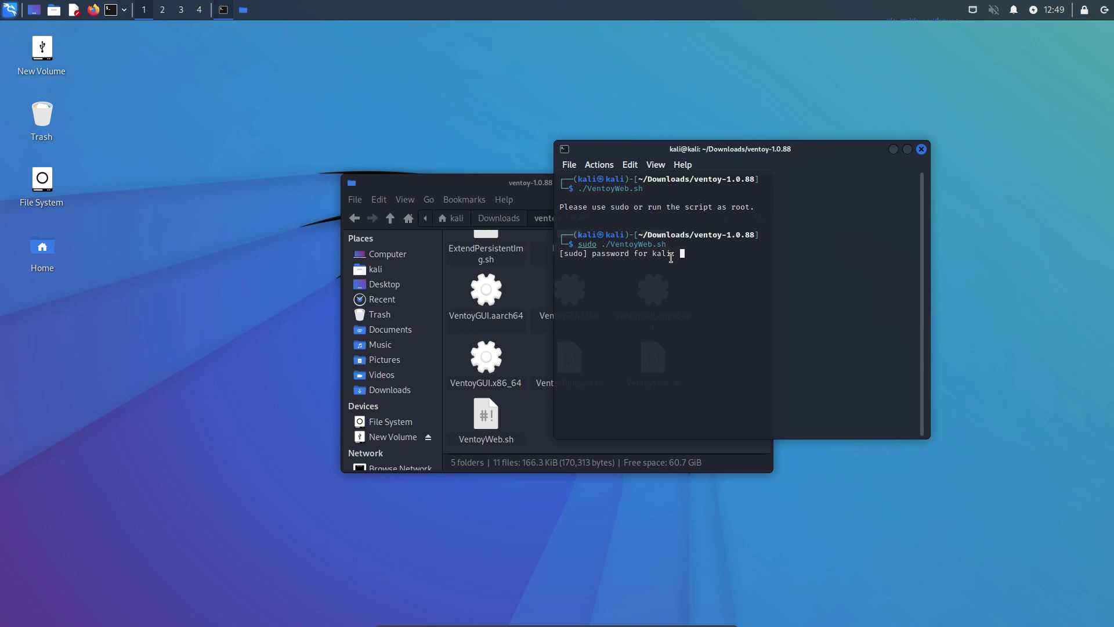
key("Return")
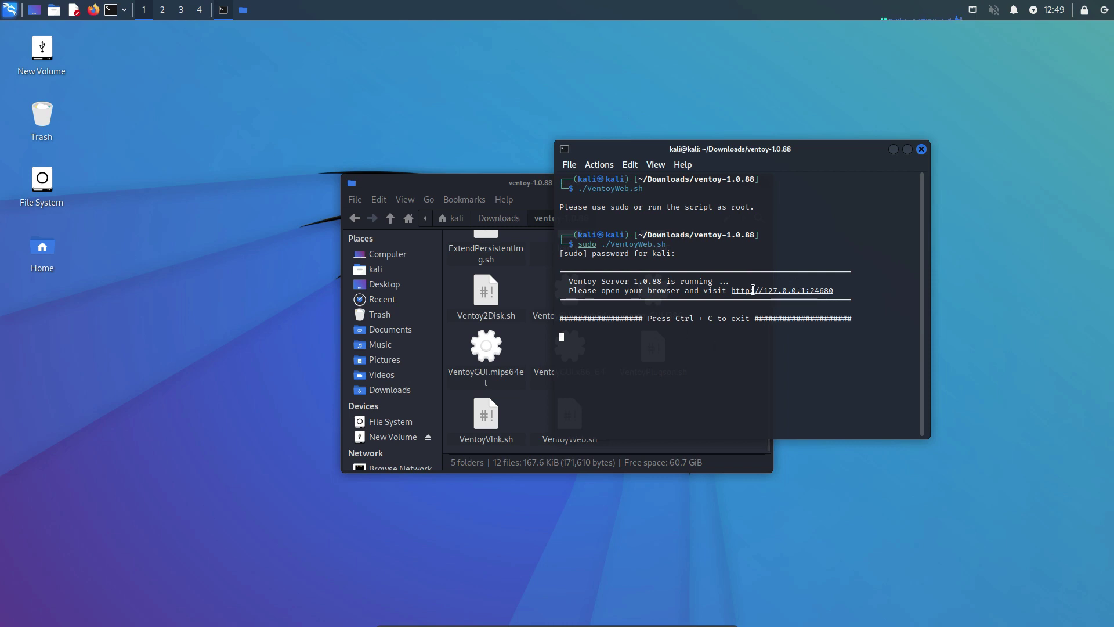
left_click_drag(732, 290, 833, 293)
Open 127.0.0.1:24680 in Firefox, choose Partition Style GPT, and keep the 32 GB sdb drive.
left_click(836, 292)
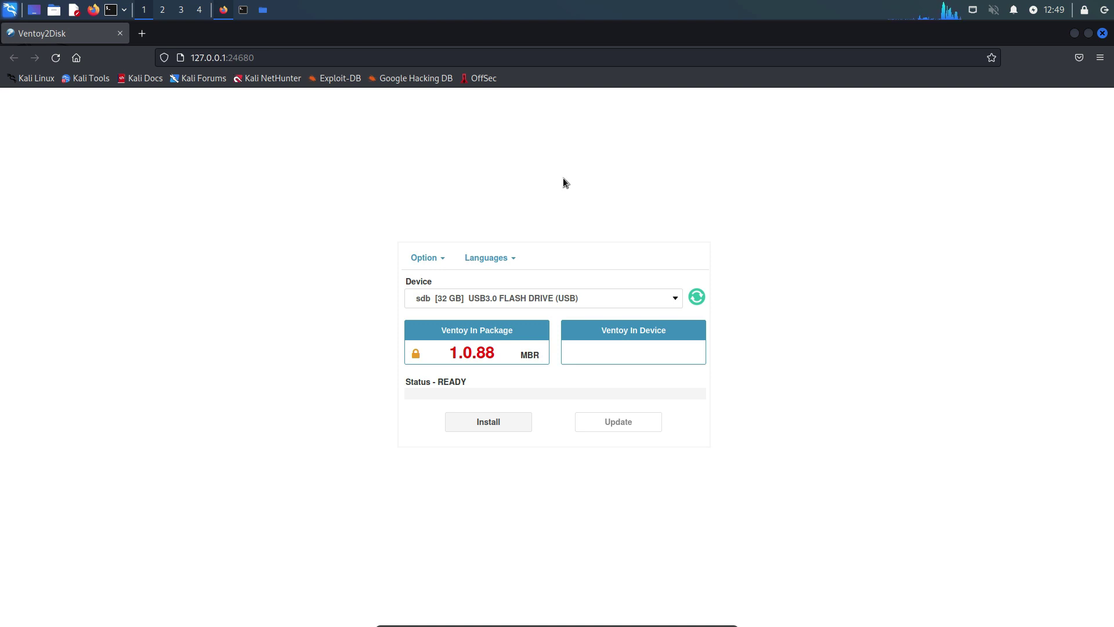
left_click(440, 261)
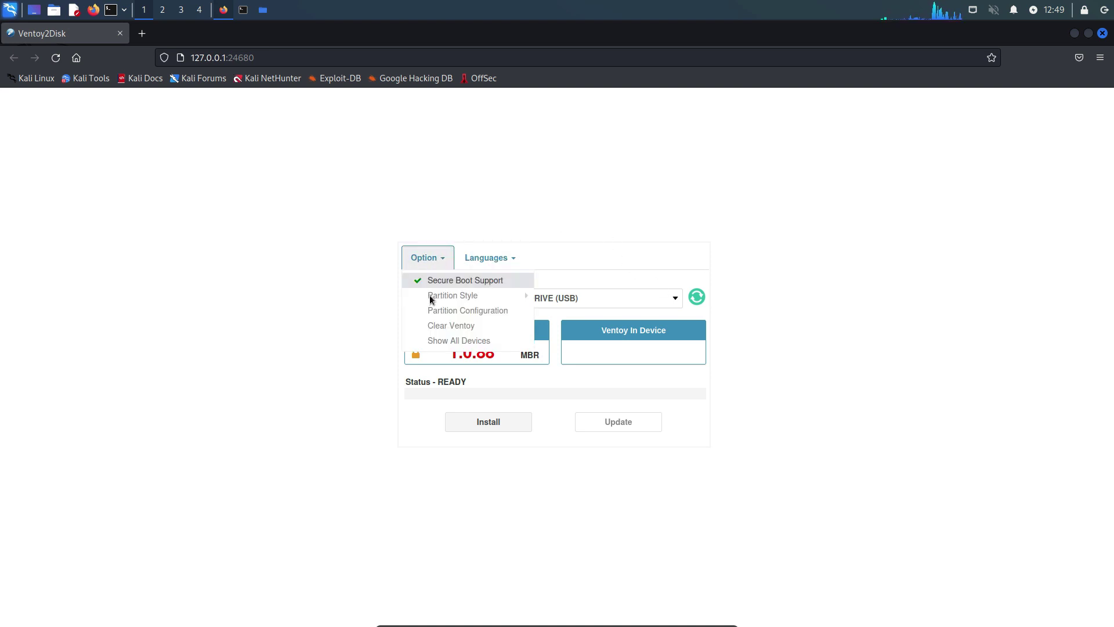
mouse_move(441, 296)
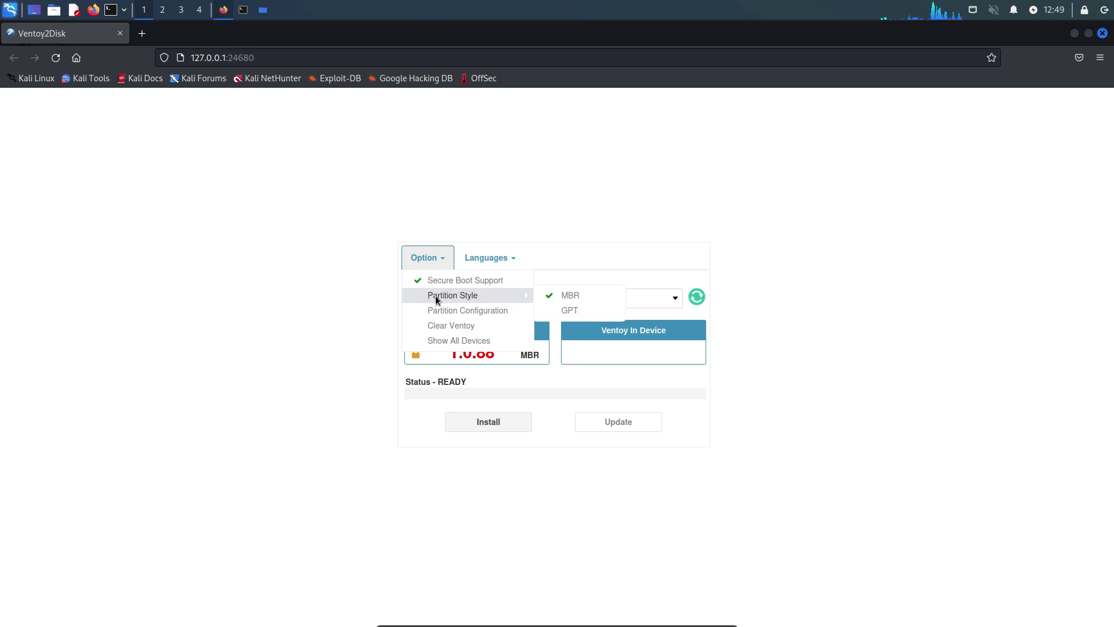
left_click(594, 317)
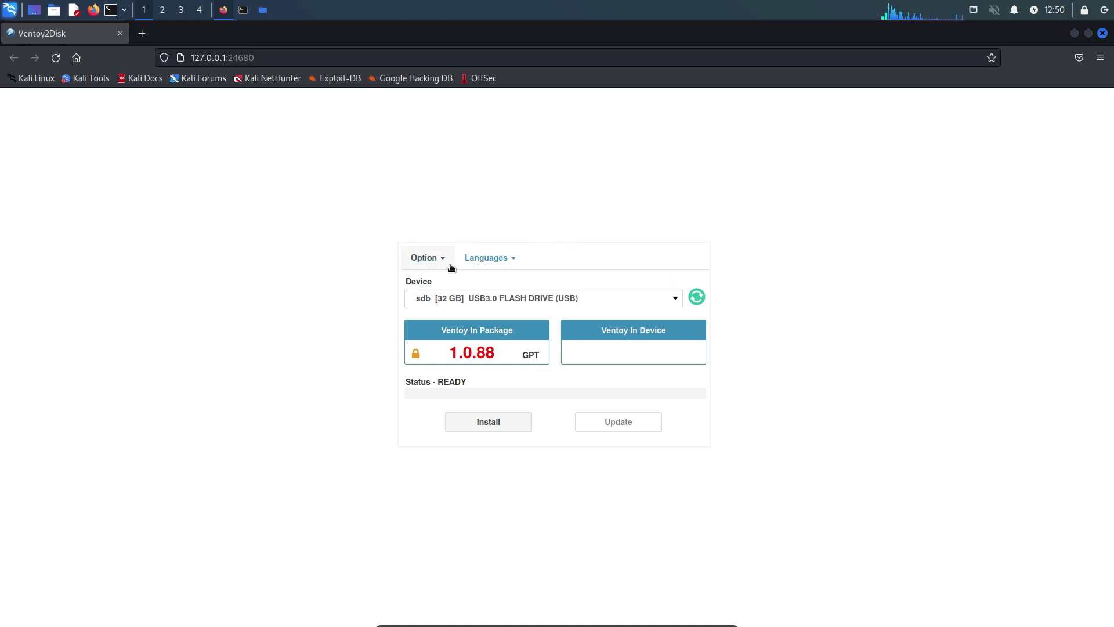
left_click(628, 301)
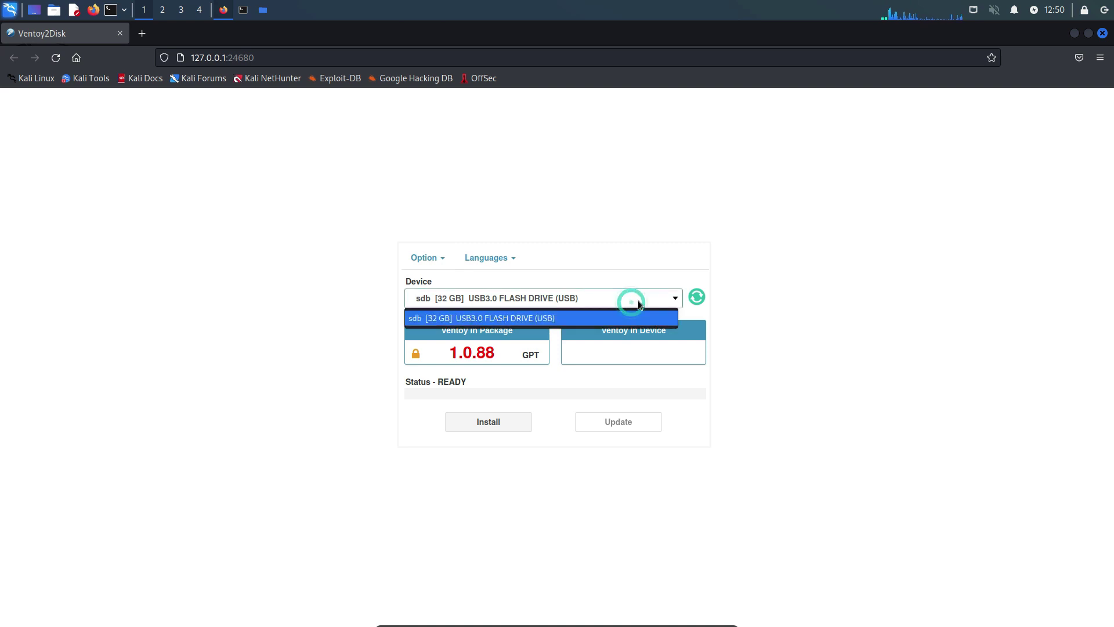
left_click(534, 318)
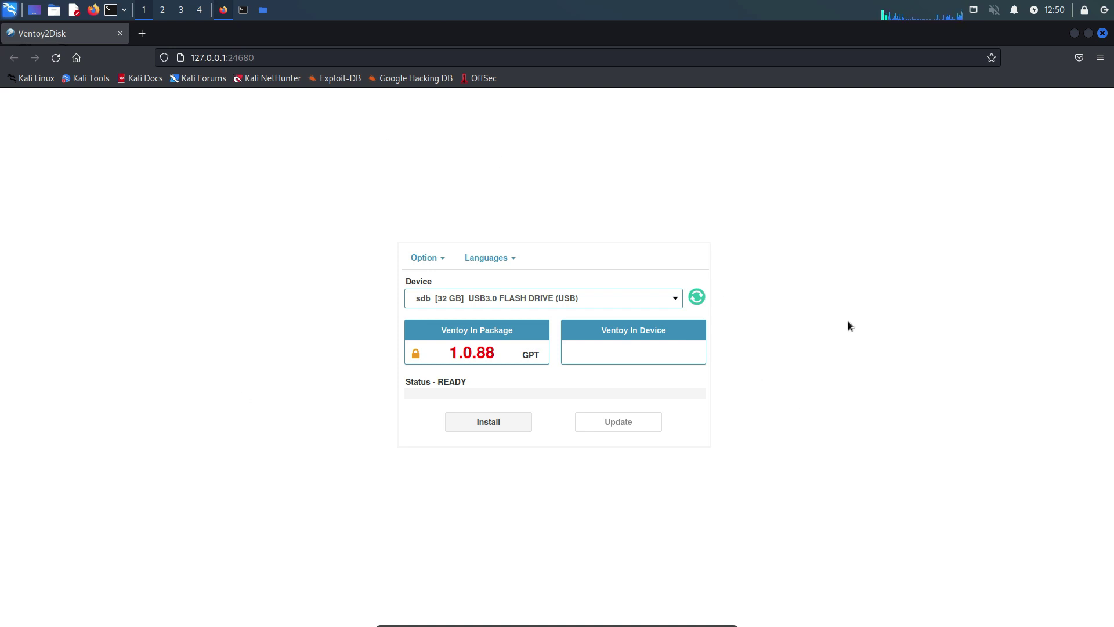
left_click(438, 261)
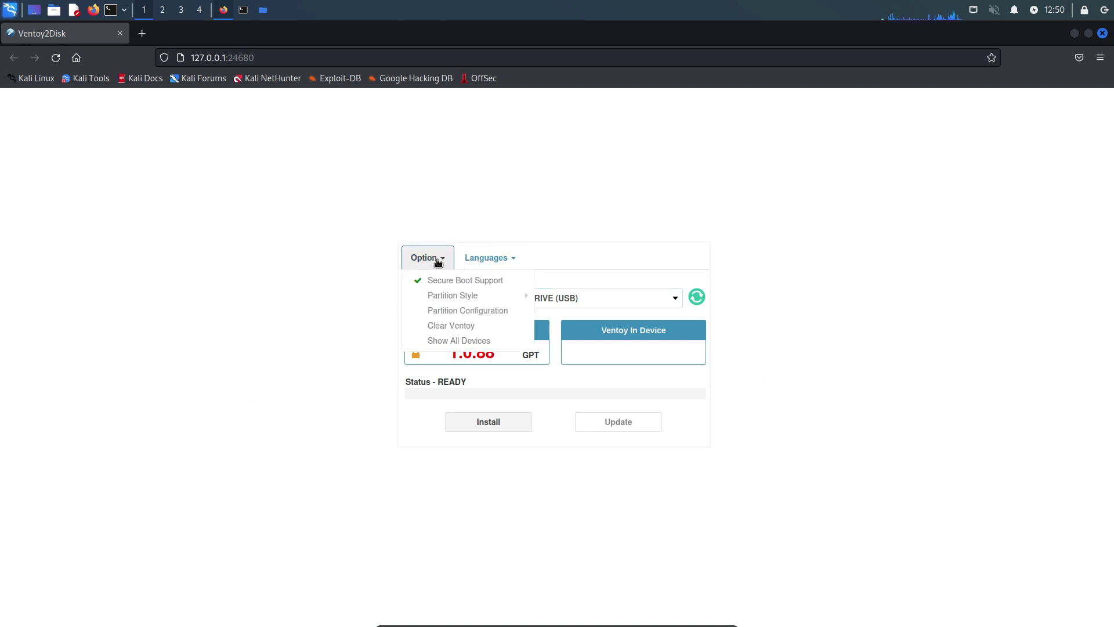
left_click(497, 311)
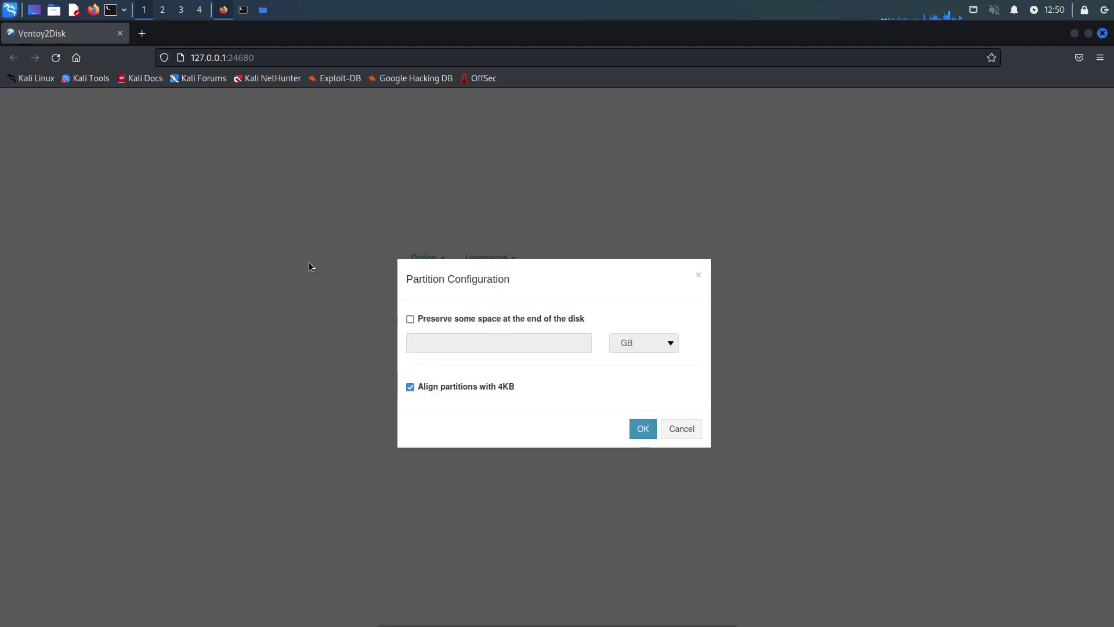
left_click(698, 274)
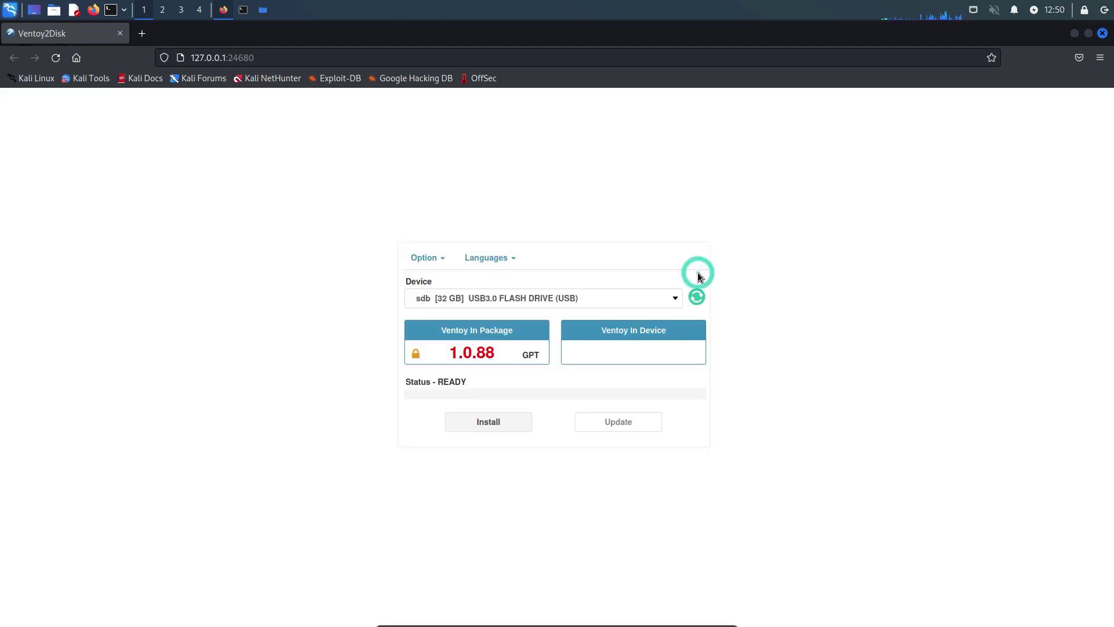
Install Ventoy to sdb, confirming both formatting warnings and dismissing the success message.
left_click(503, 430)
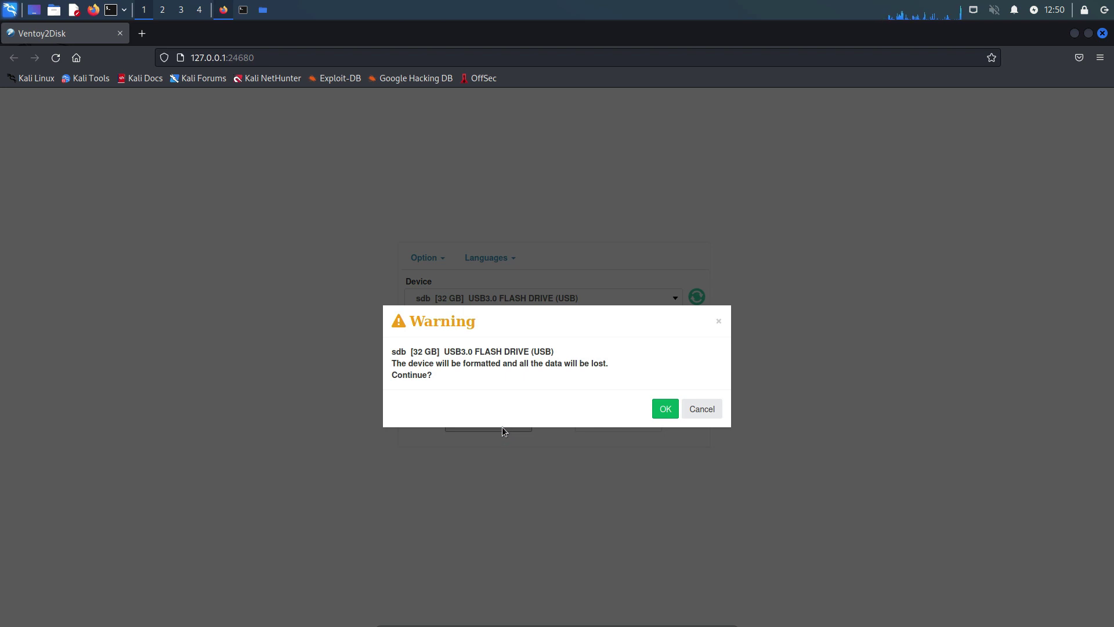
left_click_drag(392, 363, 632, 373)
left_click(630, 371)
left_click(663, 410)
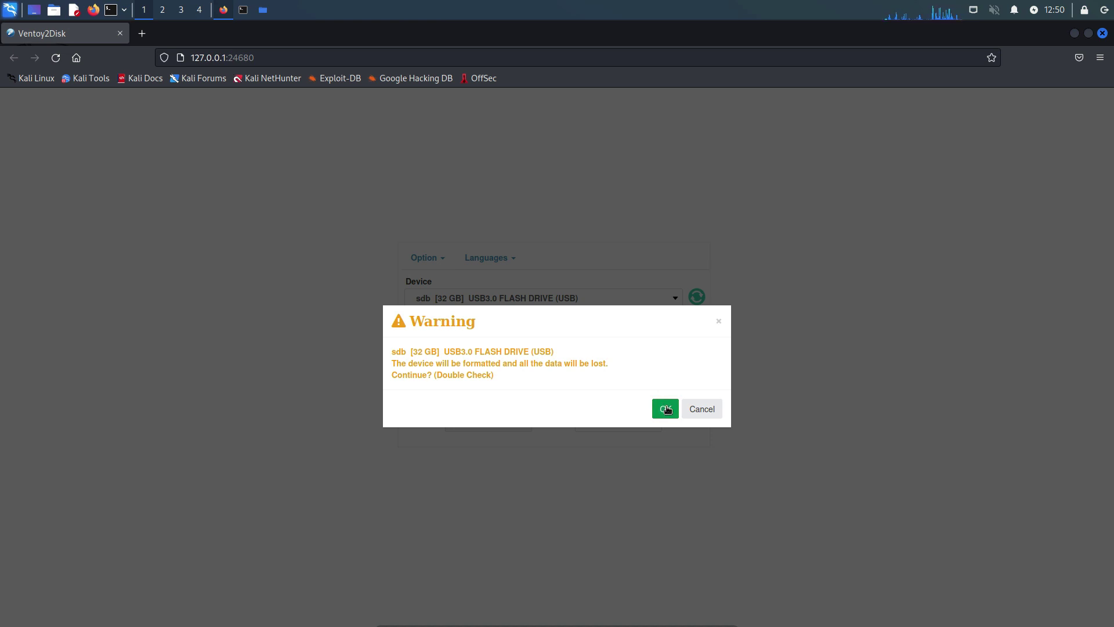
left_click(666, 408)
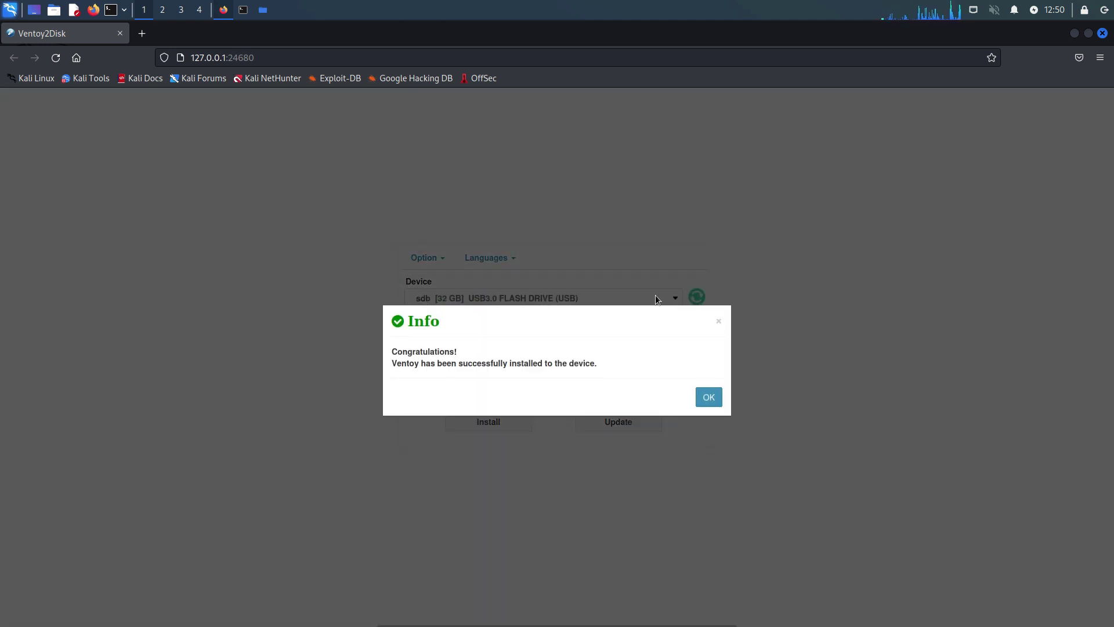
left_click(709, 398)
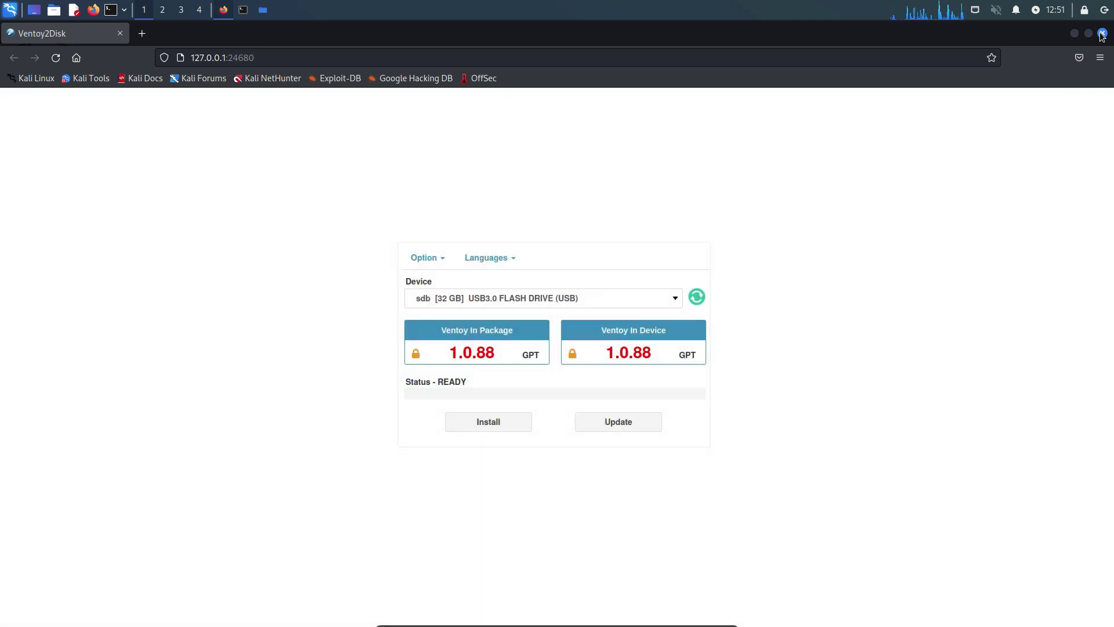
Close Firefox, stop VentoyWeb with Ctrl+C, then close the terminal and Thunar.
left_click(1102, 34)
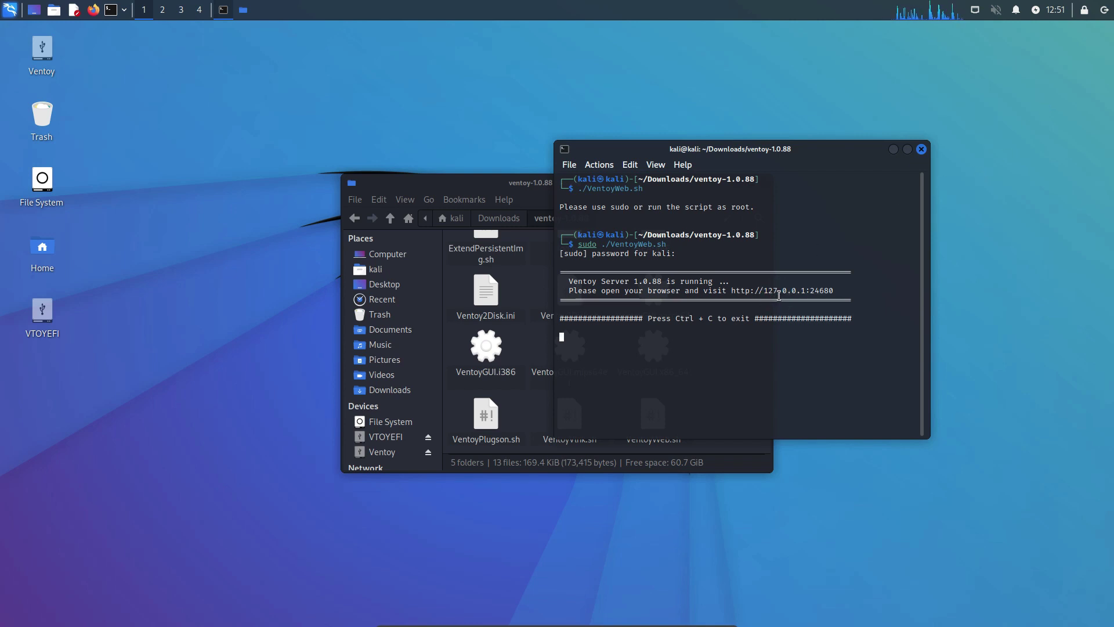
key("ctrl+c")
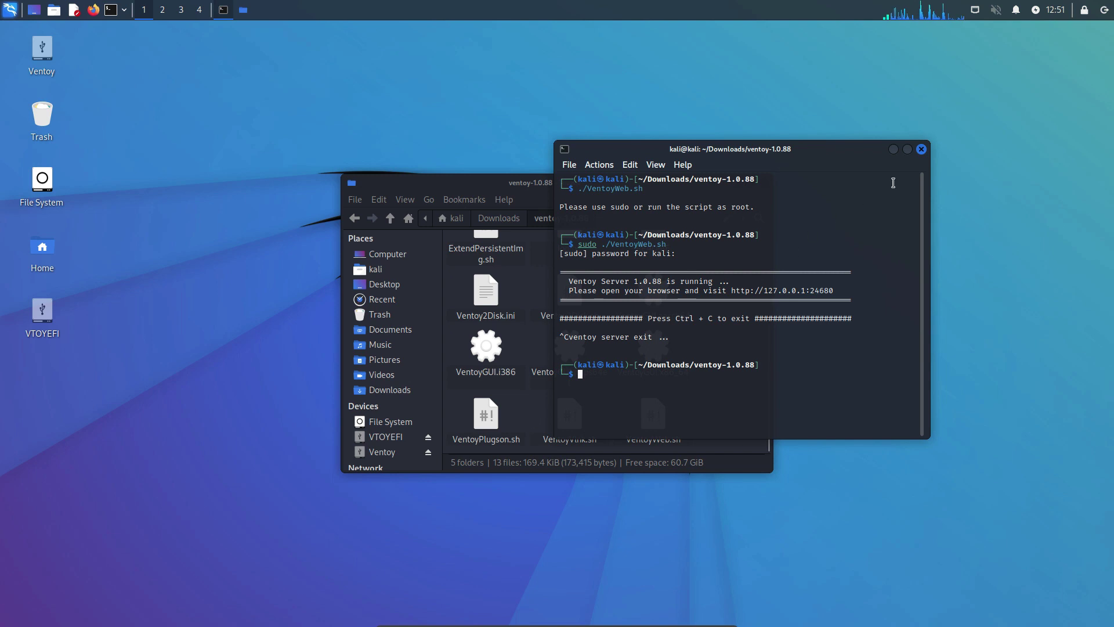
left_click(920, 149)
left_click(766, 188)
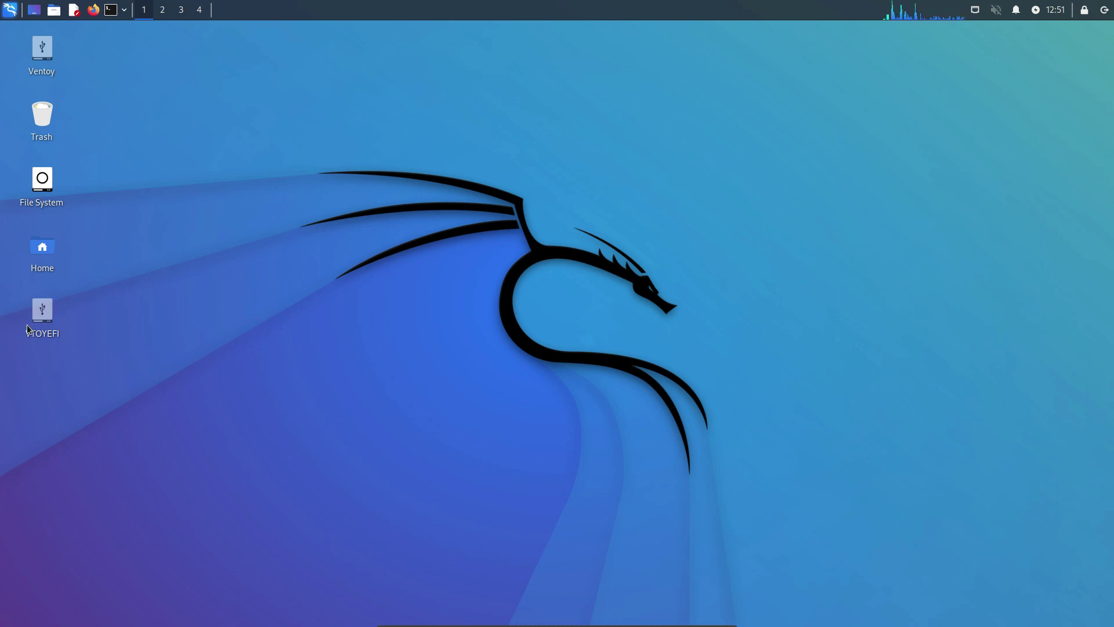
Open the Ventoy drive icon on the desktop to see Windows10.iso.
double_click(42, 56)
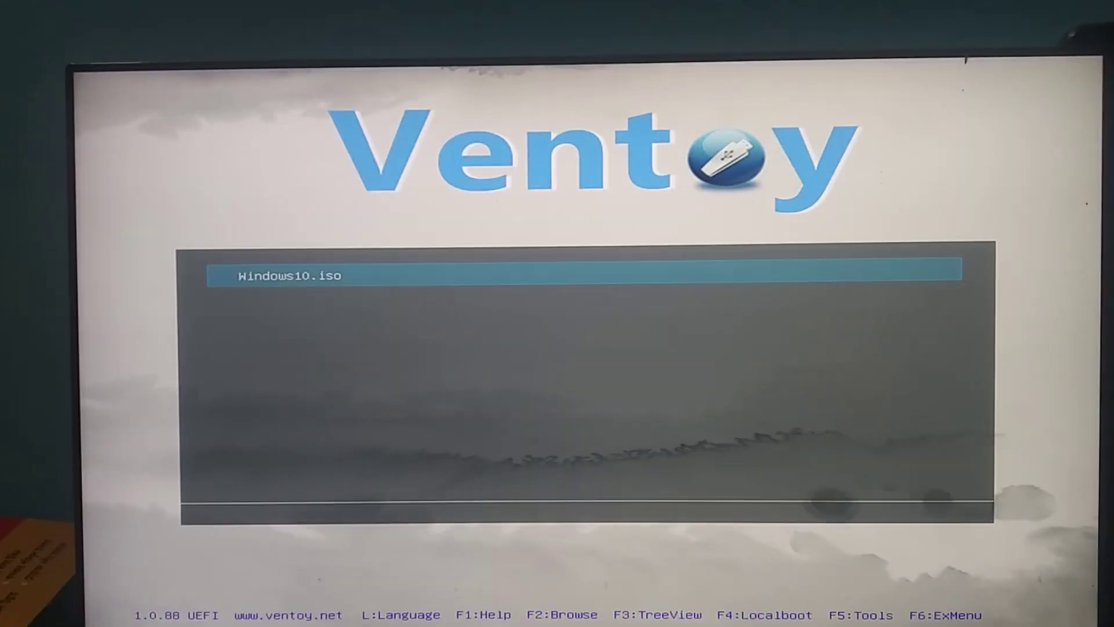
Select Windows10.iso in the Ventoy menu and start it in normal boot mode rather than wimboot.
key("Return")
key("Down")
key("Up")
key("Return")
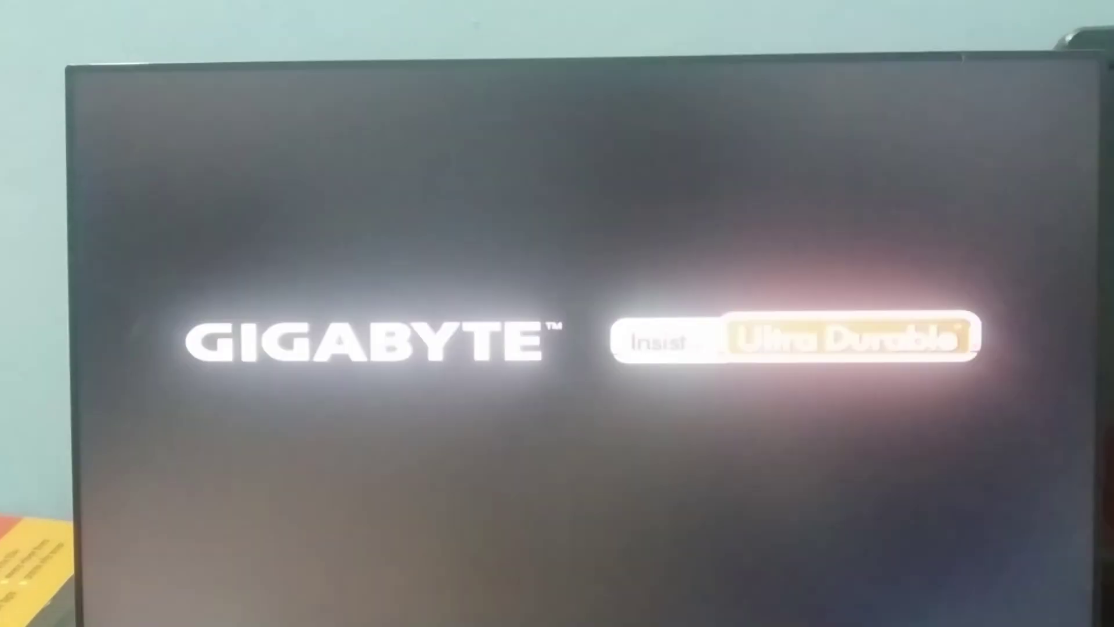